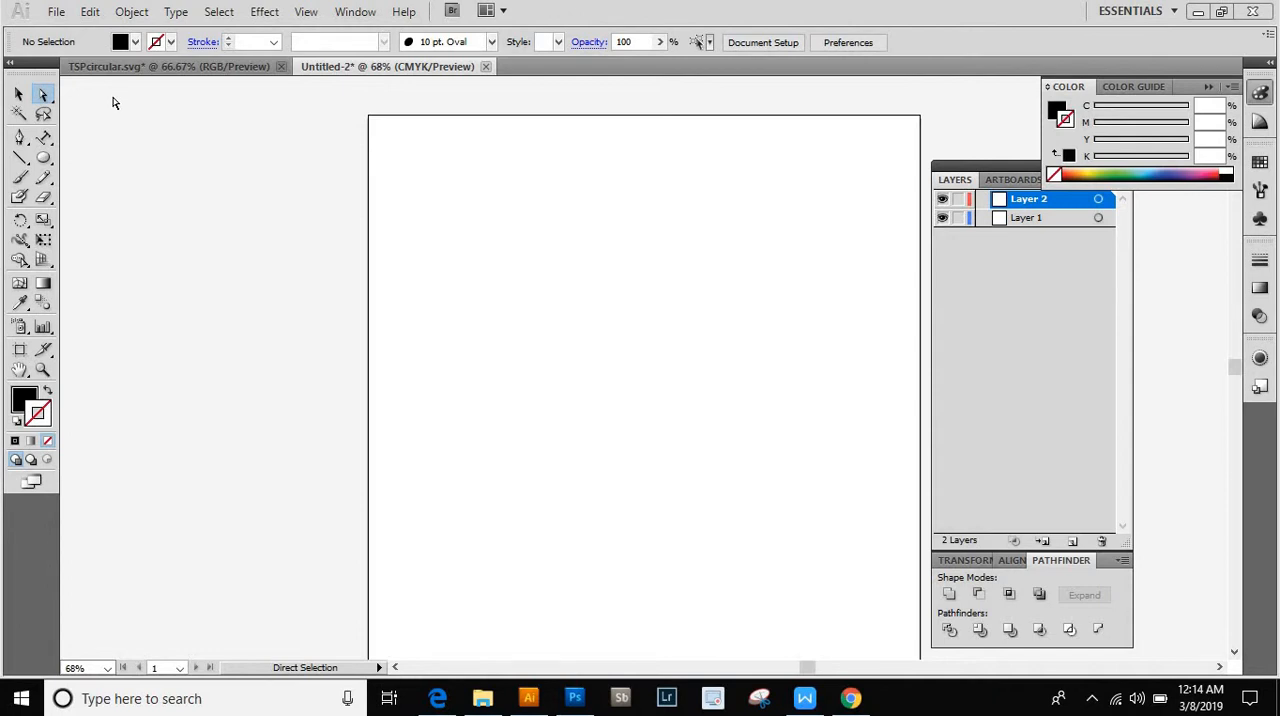
# - Examine the finished circular badge in the TSPcircular.svg document, and return to the blank Untitled-2 document
pyautogui.click(190, 72)
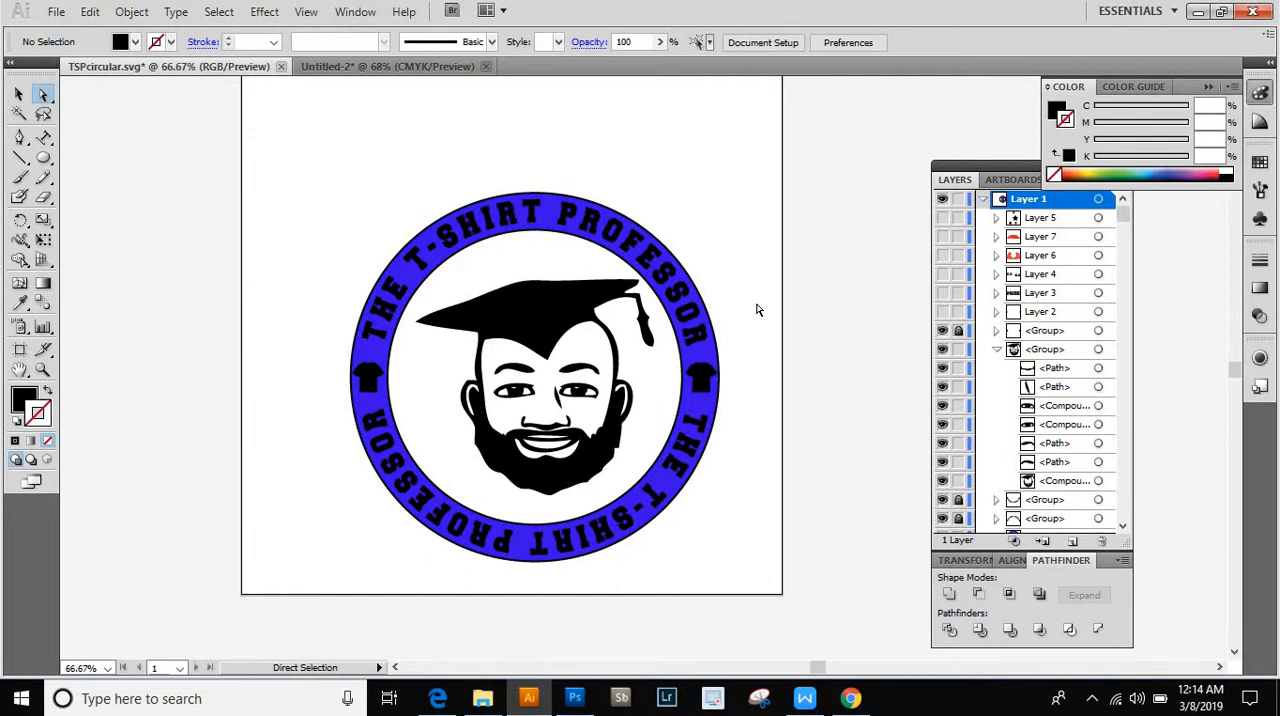
pyautogui.scroll(-1, 758, 310)
pyautogui.scroll(1, 758, 309)
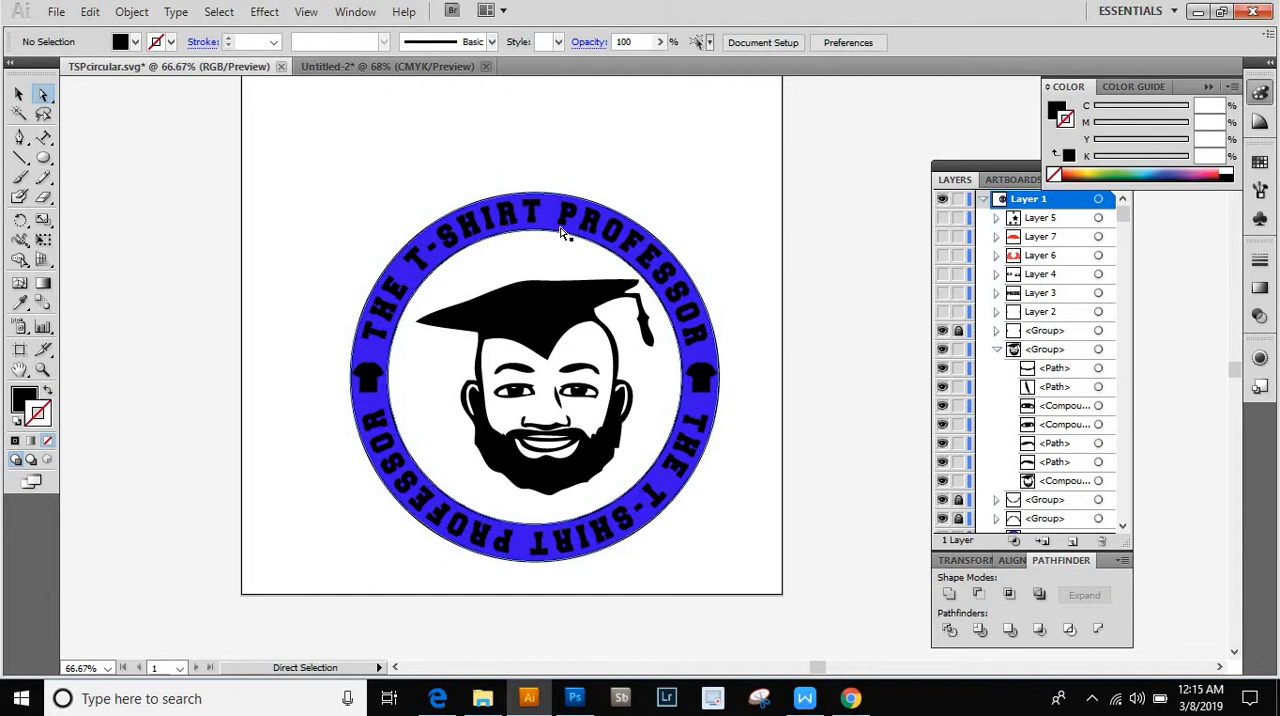
pyautogui.scroll(3, 563, 232)
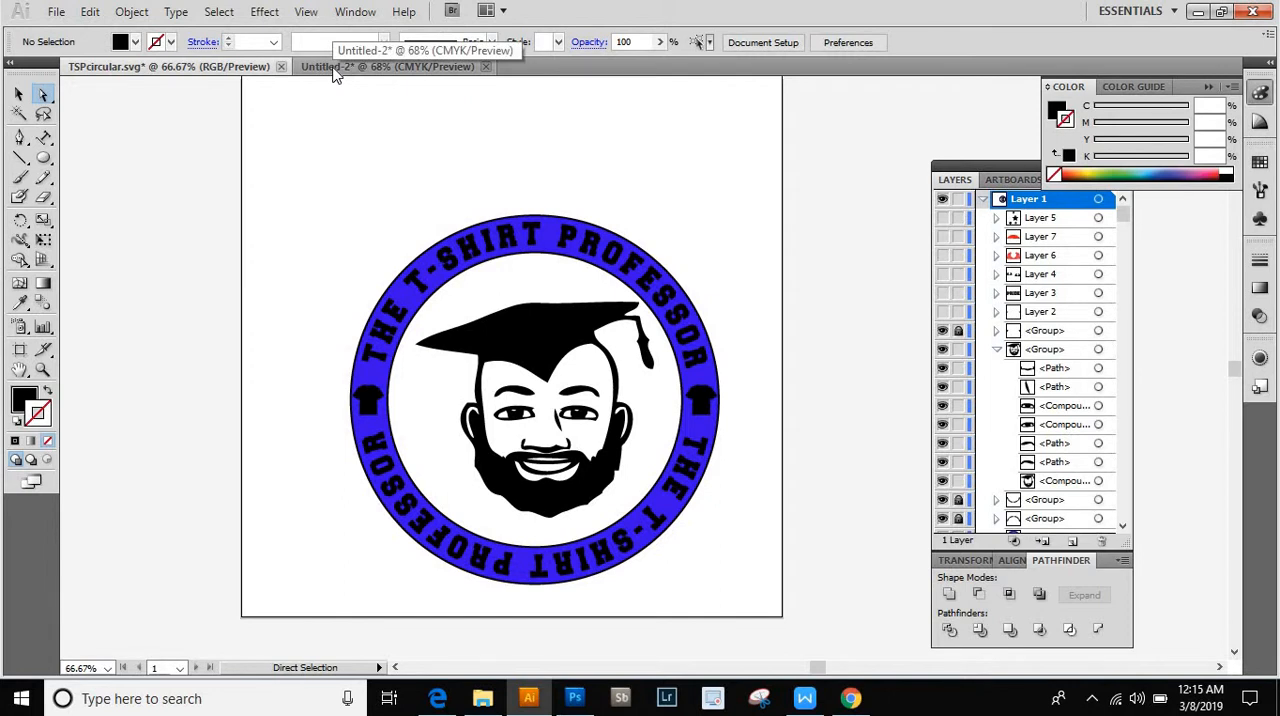
pyautogui.click(336, 70)
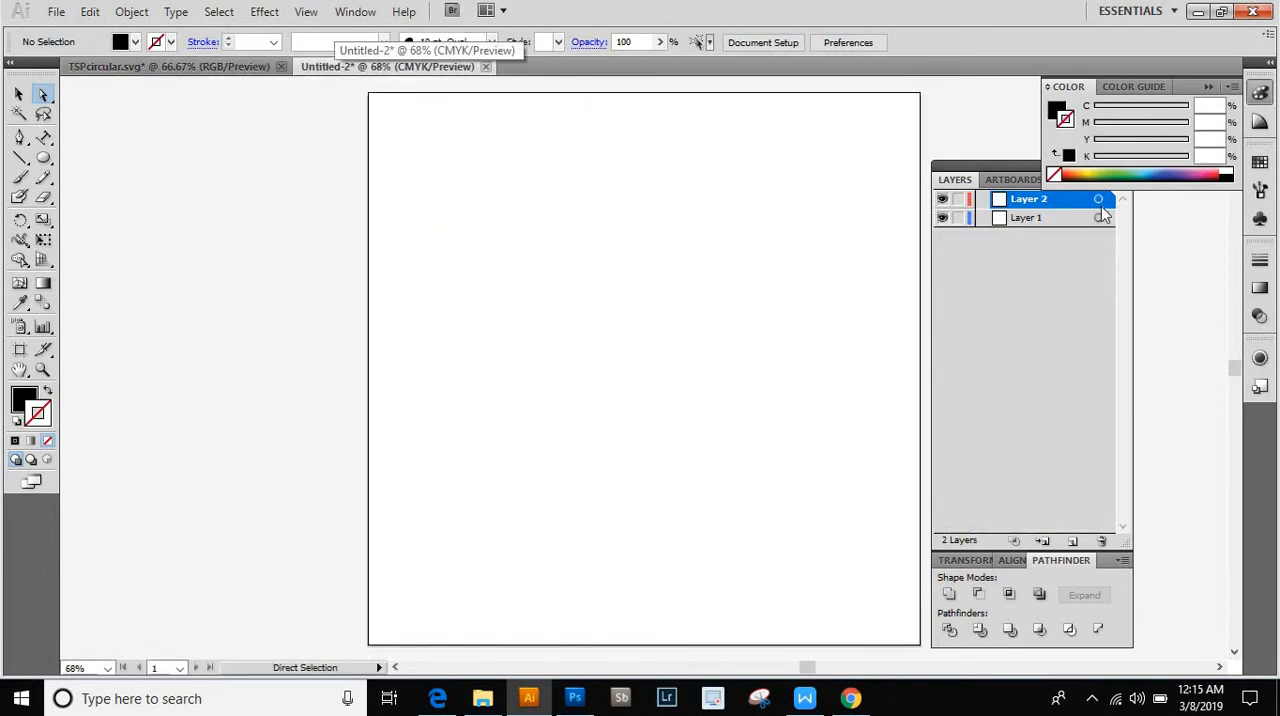
# - Draw a perfect circle about 5.82 in in diameter near the middle of the artboard with the Ellipse tool
pyautogui.moveTo(982, 170); pyautogui.dragTo(998, 180)
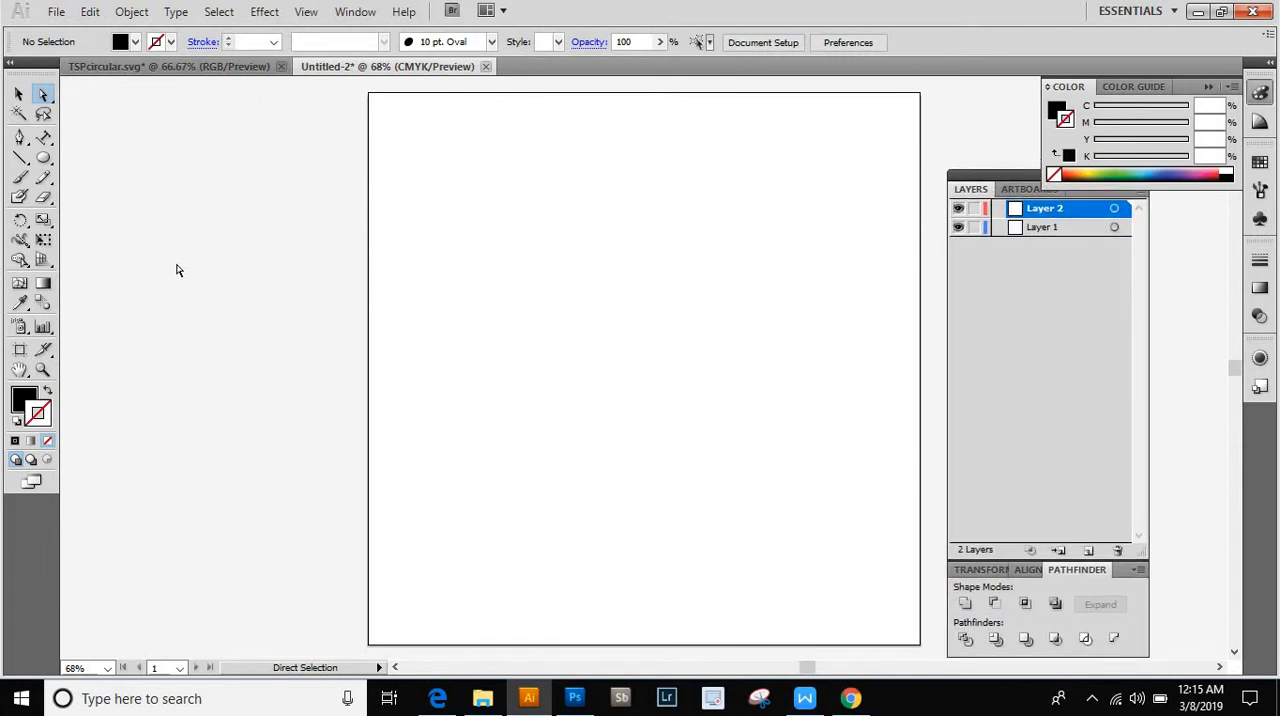
pyautogui.click(52, 166)
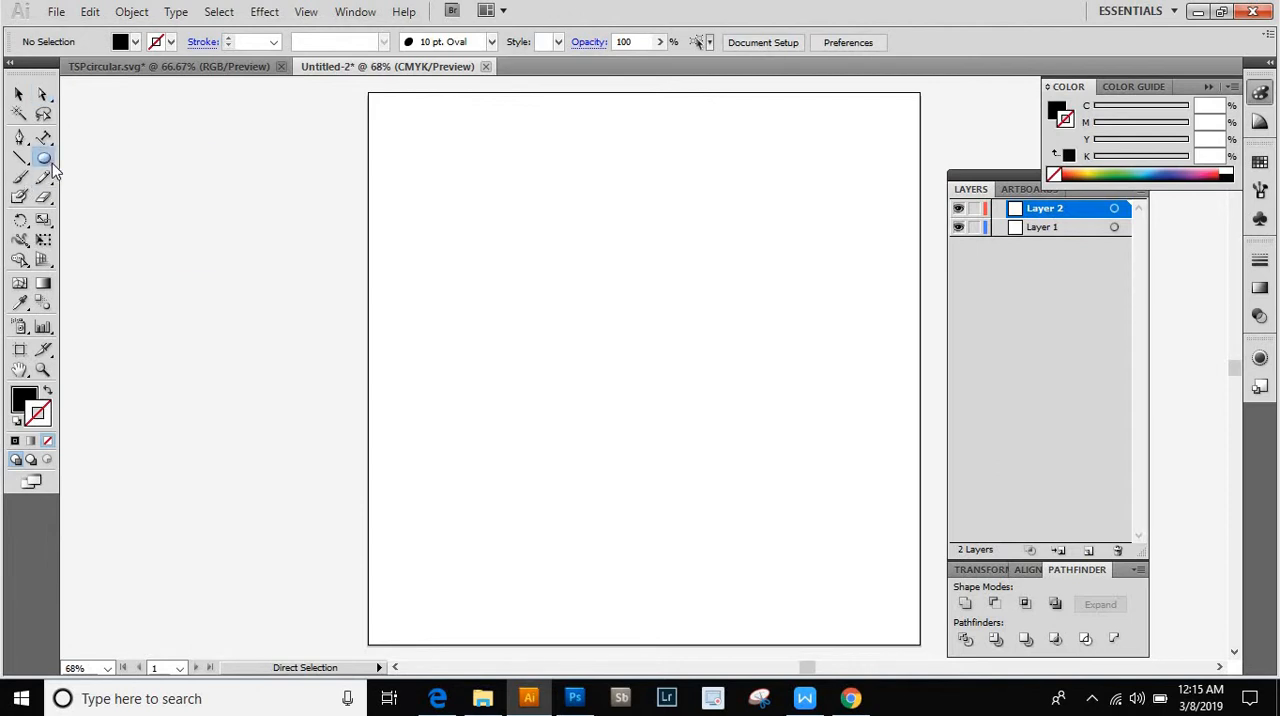
pyautogui.moveTo(52, 170); pyautogui.dragTo(75, 200)
pyautogui.moveTo(457, 254)
pyautogui.mouseDown()
pyautogui.moveTo(476, 297)
pyautogui.moveTo(514, 291)
pyautogui.moveTo(529, 323)
pyautogui.moveTo(543, 323)
pyautogui.moveTo(665, 482)
pyautogui.moveTo(675, 523)
pyautogui.mouseUp()
pyautogui.press('shift')
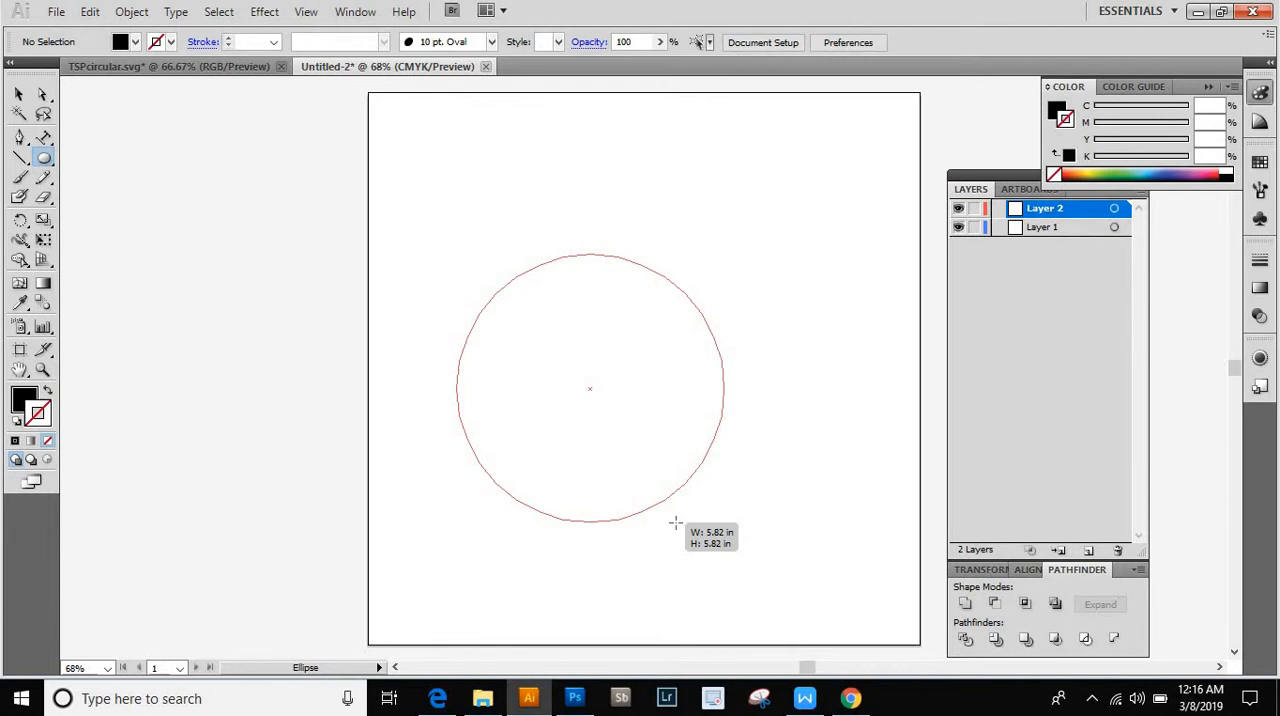
pyautogui.moveTo(675, 523); pyautogui.dragTo(677, 521)
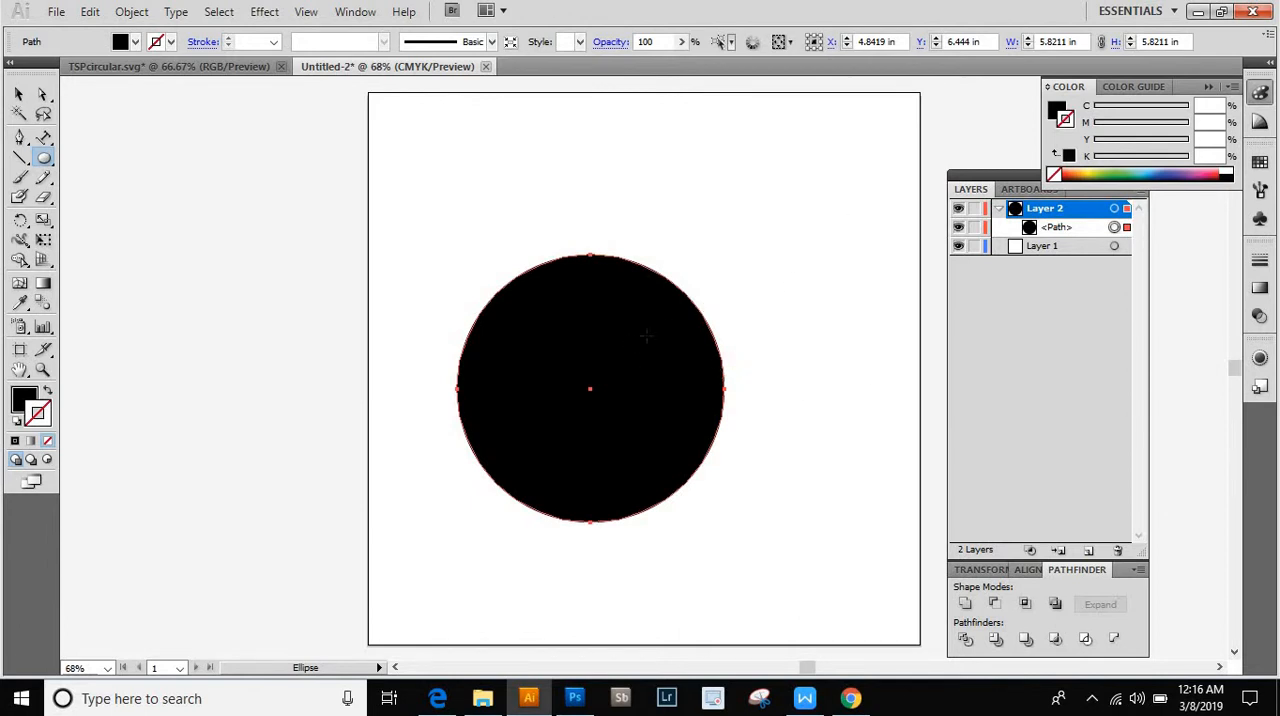
# - Give the circle a black 4 pt stroke and no fill
pyautogui.click(171, 42)
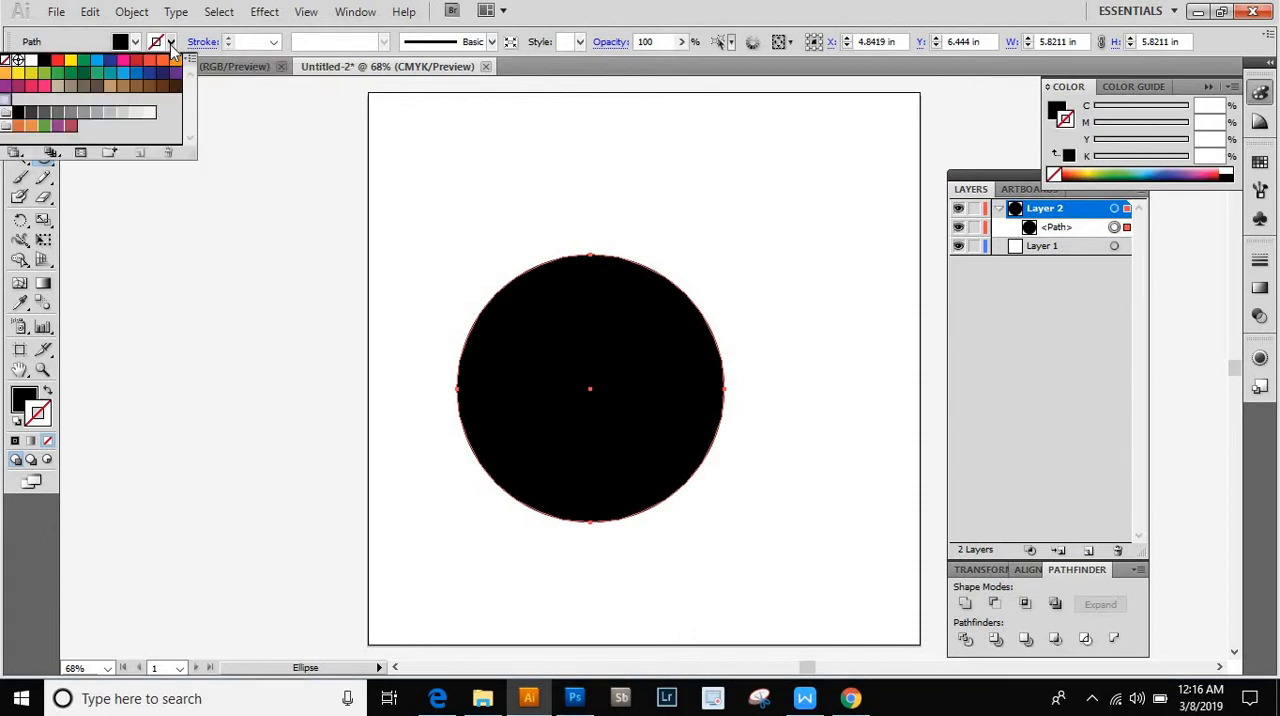
pyautogui.click(45, 63)
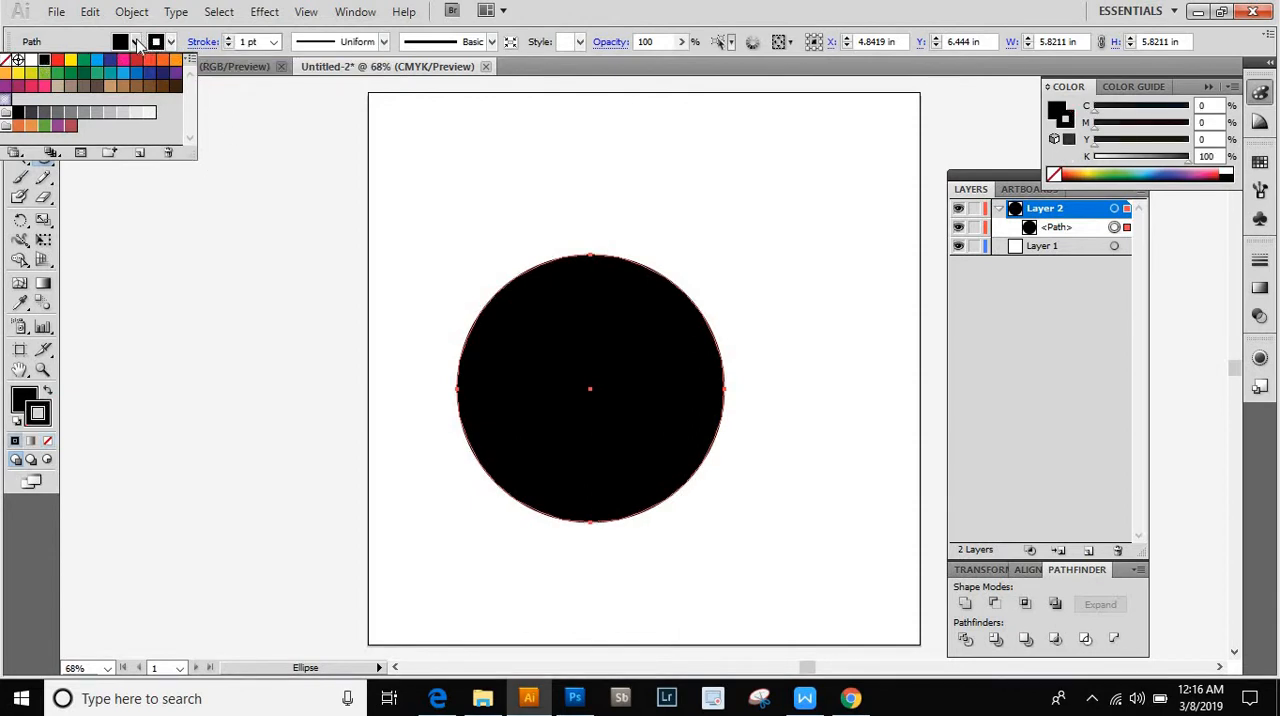
pyautogui.click(140, 48)
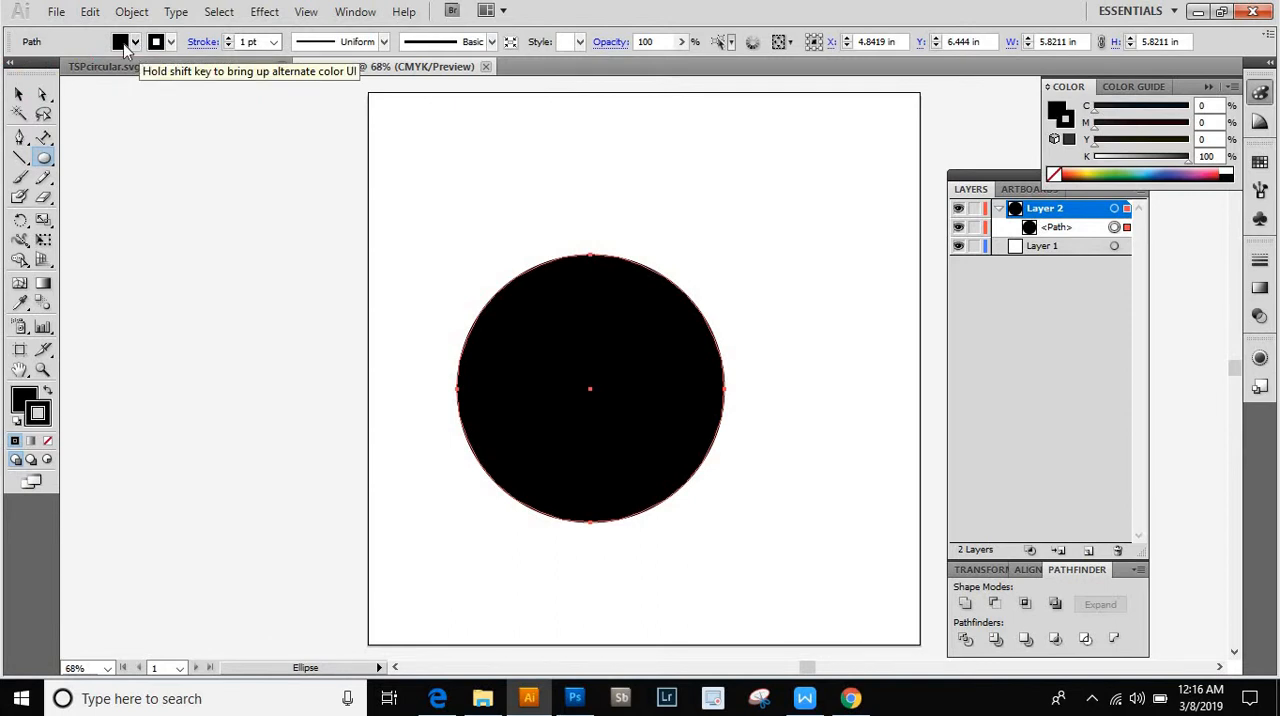
pyautogui.click(134, 45)
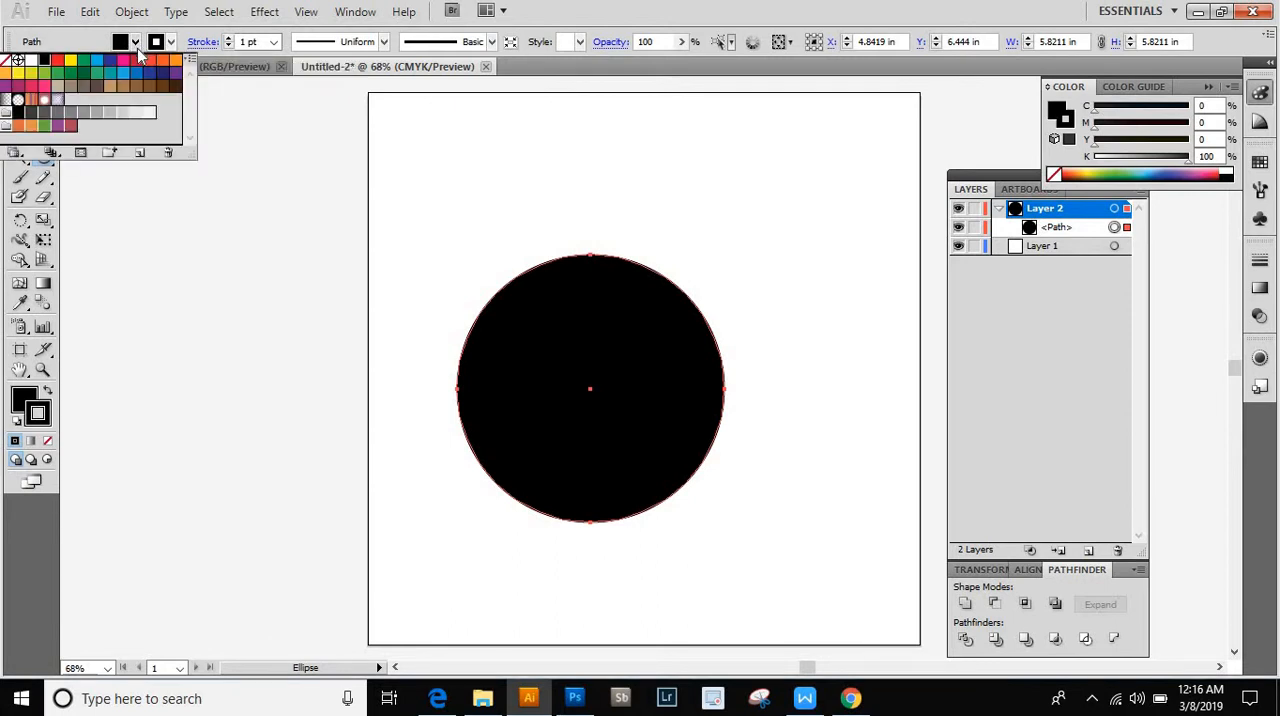
pyautogui.click(8, 62)
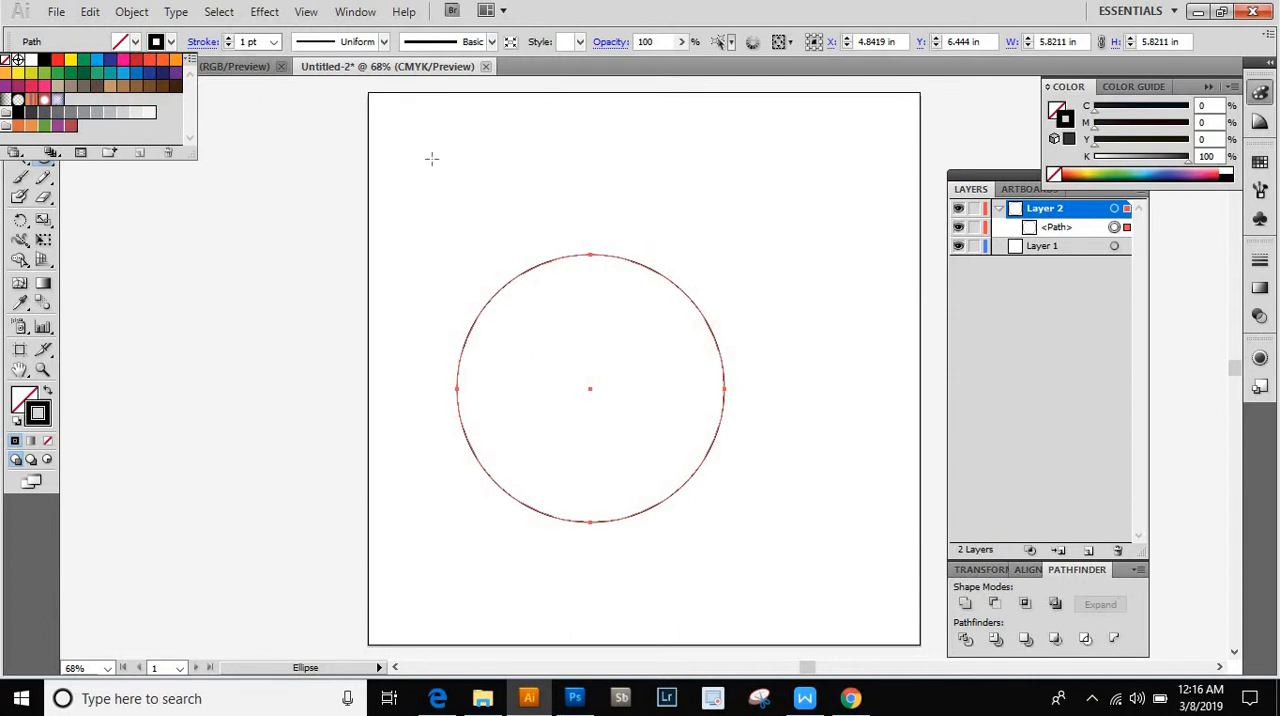
pyautogui.click(229, 41)
pyautogui.click(229, 41)
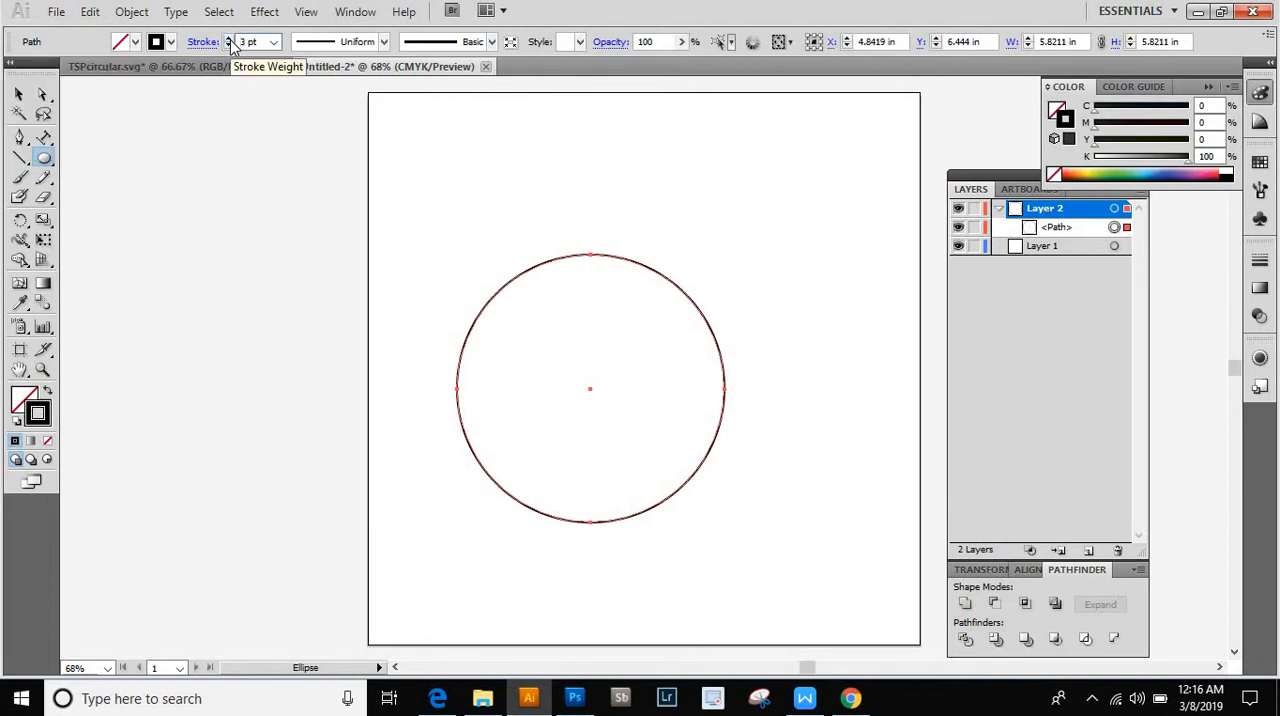
pyautogui.click(229, 40)
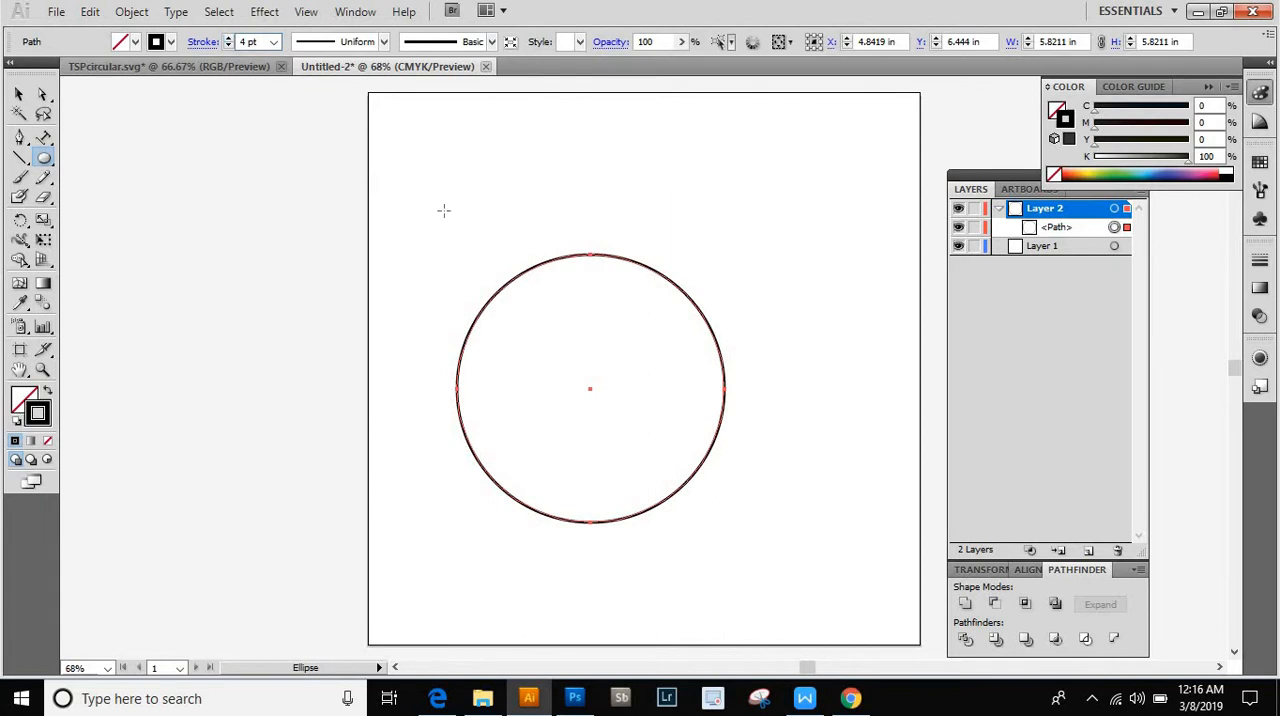
# - Move the circle closer to the artboard's centre, to about X 5.85 in and Y 6.55 in, and deselect it
pyautogui.click(19, 94)
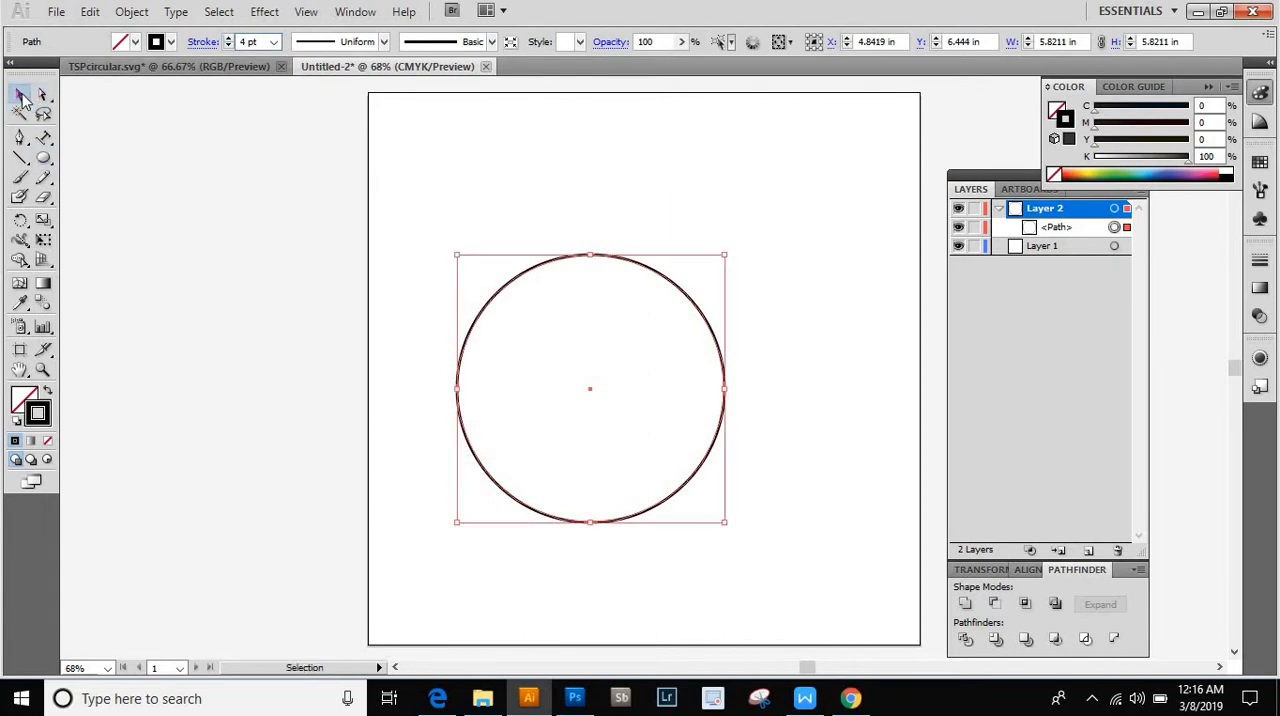
pyautogui.click(622, 228)
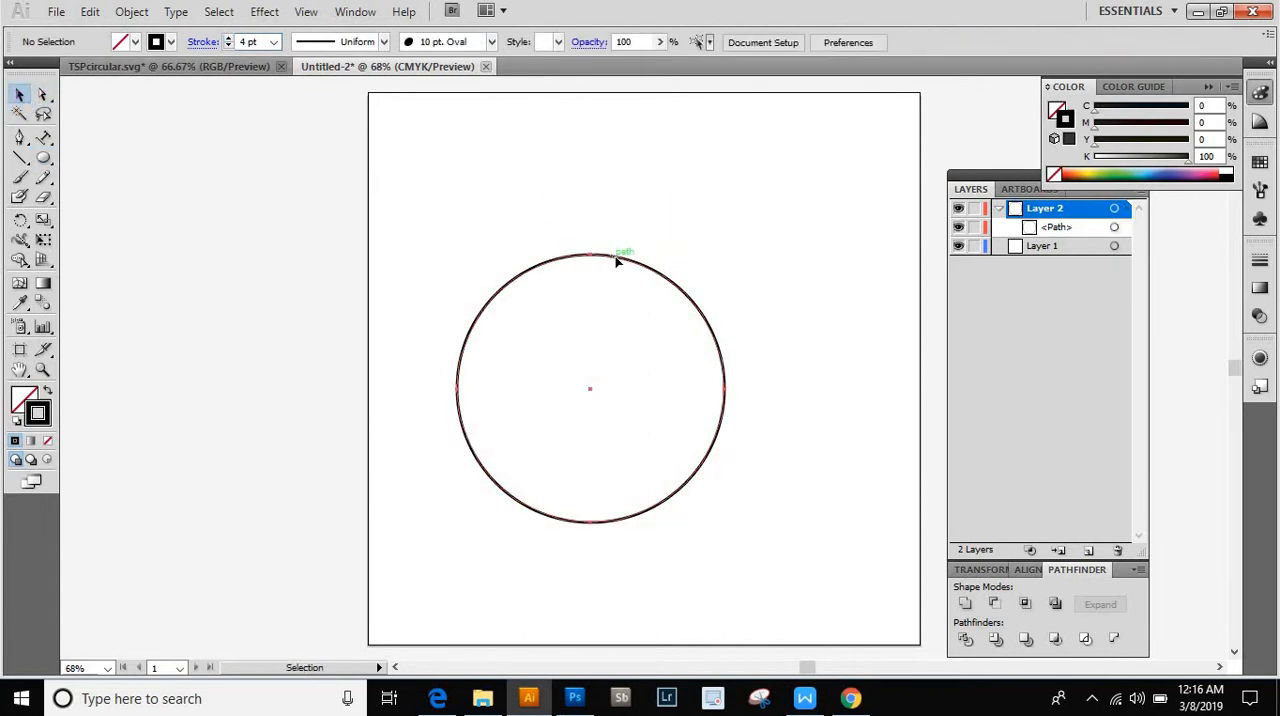
pyautogui.moveTo(617, 258); pyautogui.dragTo(658, 266)
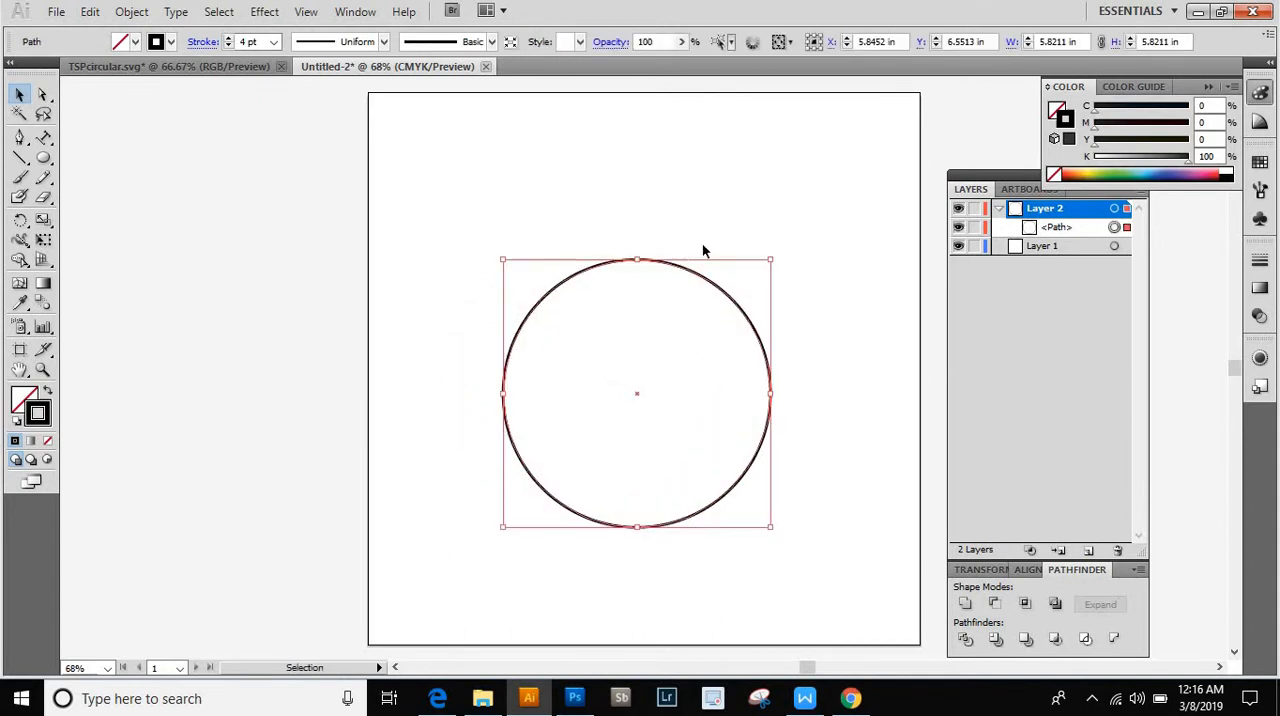
pyautogui.click(767, 221)
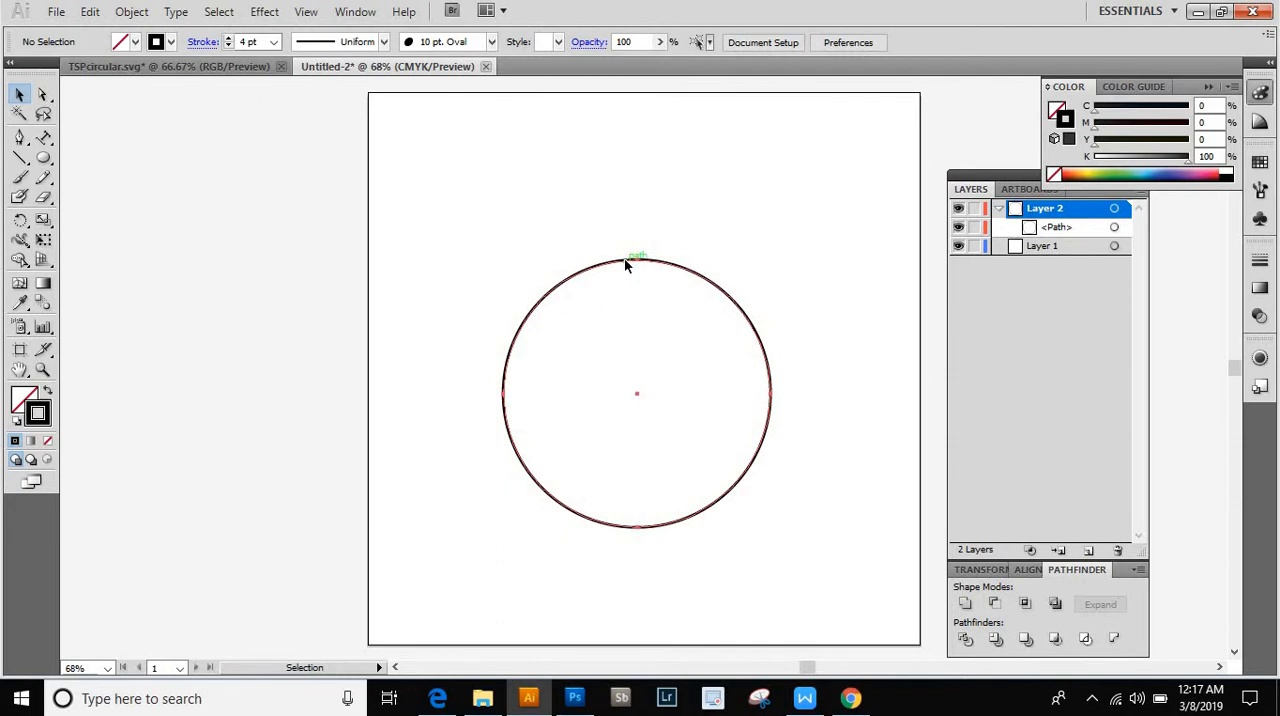
# - Duplicate the circle with a copy placed about 0.35 in straight below the original
pyautogui.moveTo(624, 258); pyautogui.dragTo(627, 282)
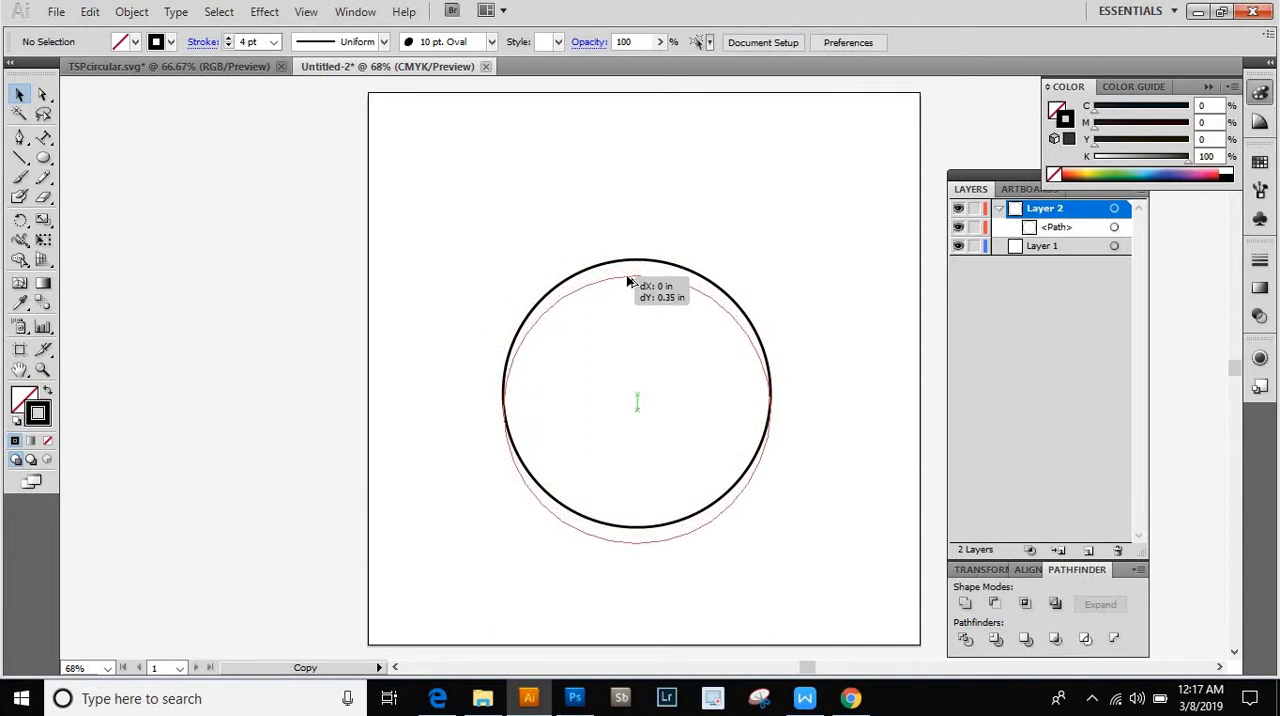
pyautogui.moveTo(628, 282); pyautogui.dragTo(624, 283)
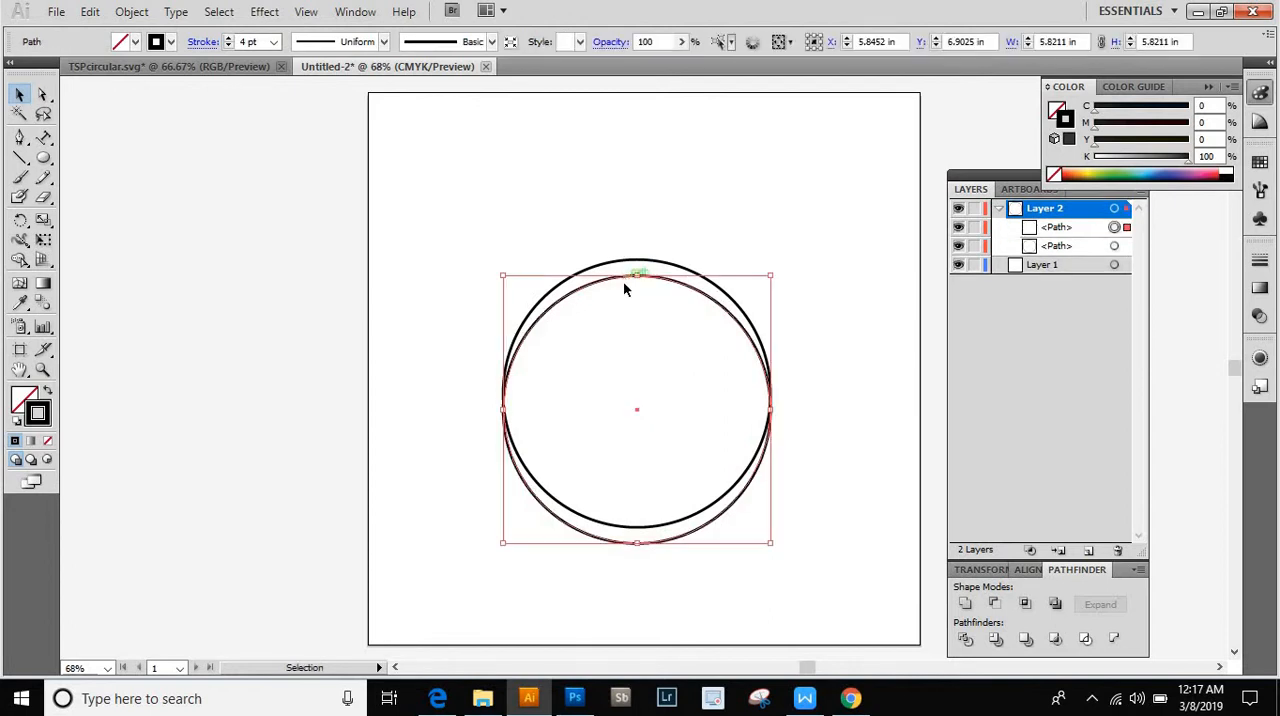
pyautogui.click(720, 200)
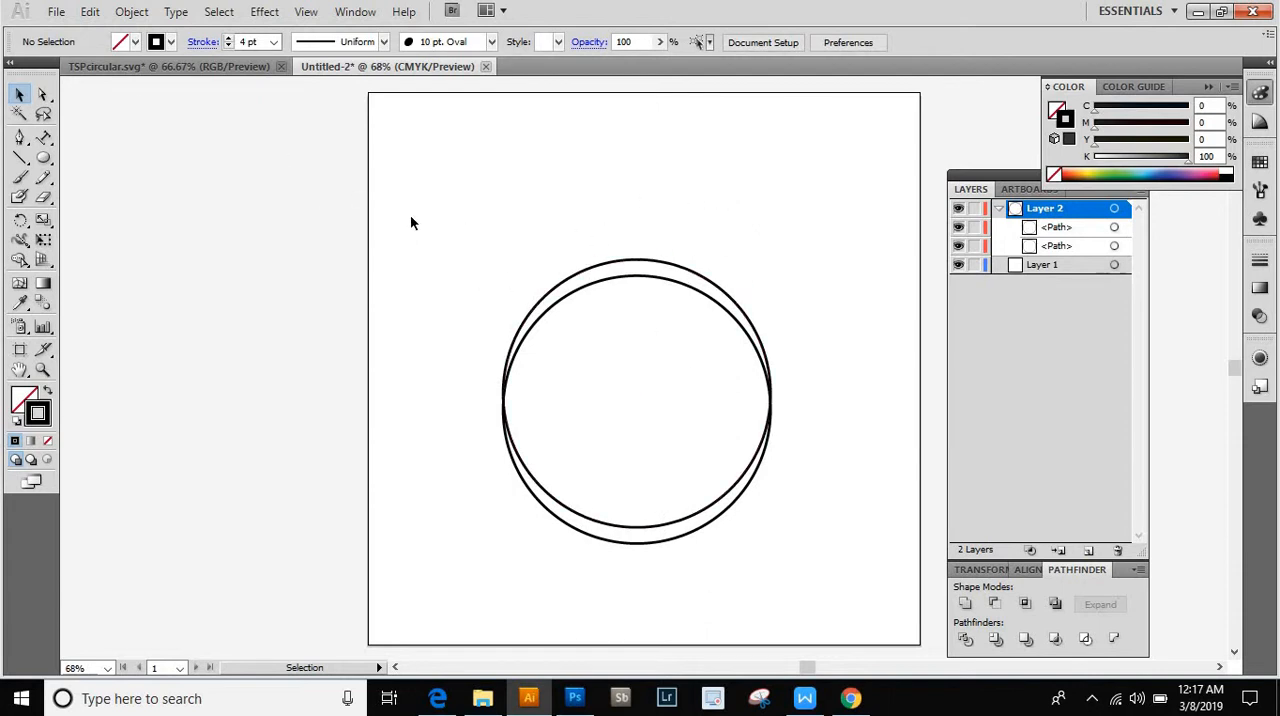
# - Select both circles and align their vertical centres so they overlap exactly
pyautogui.moveTo(413, 214); pyautogui.dragTo(828, 592)
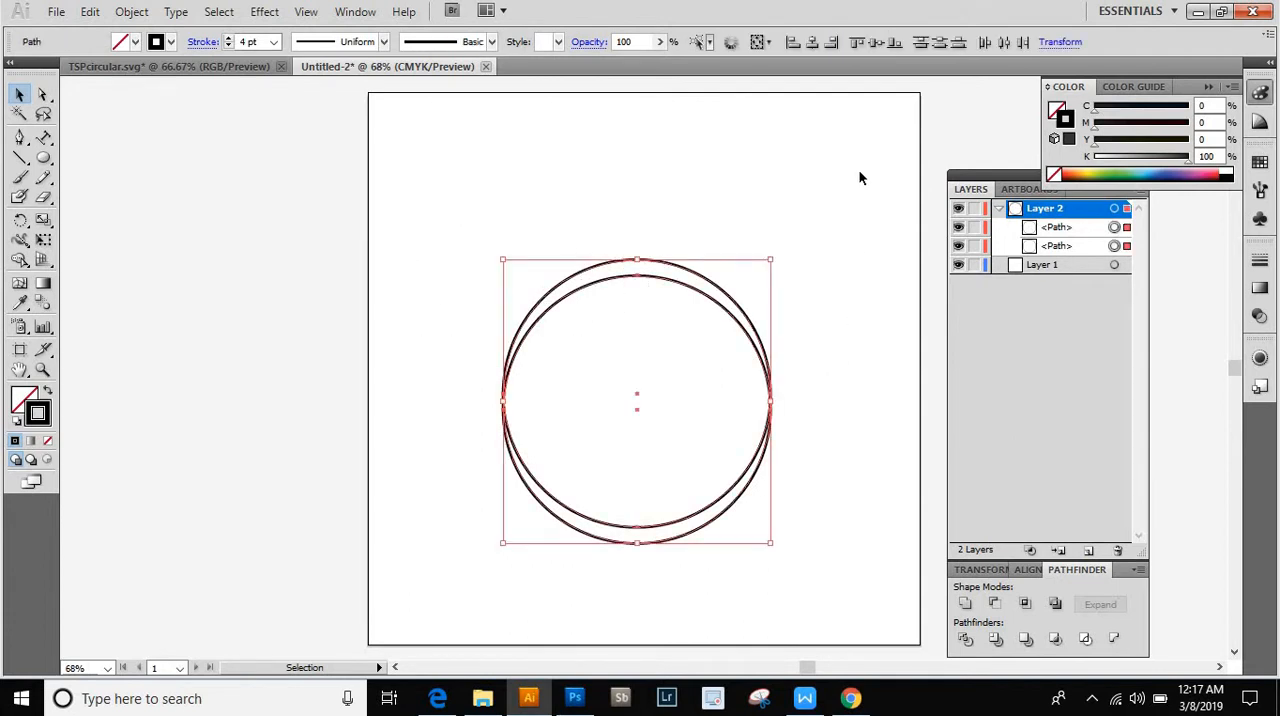
pyautogui.click(1032, 570)
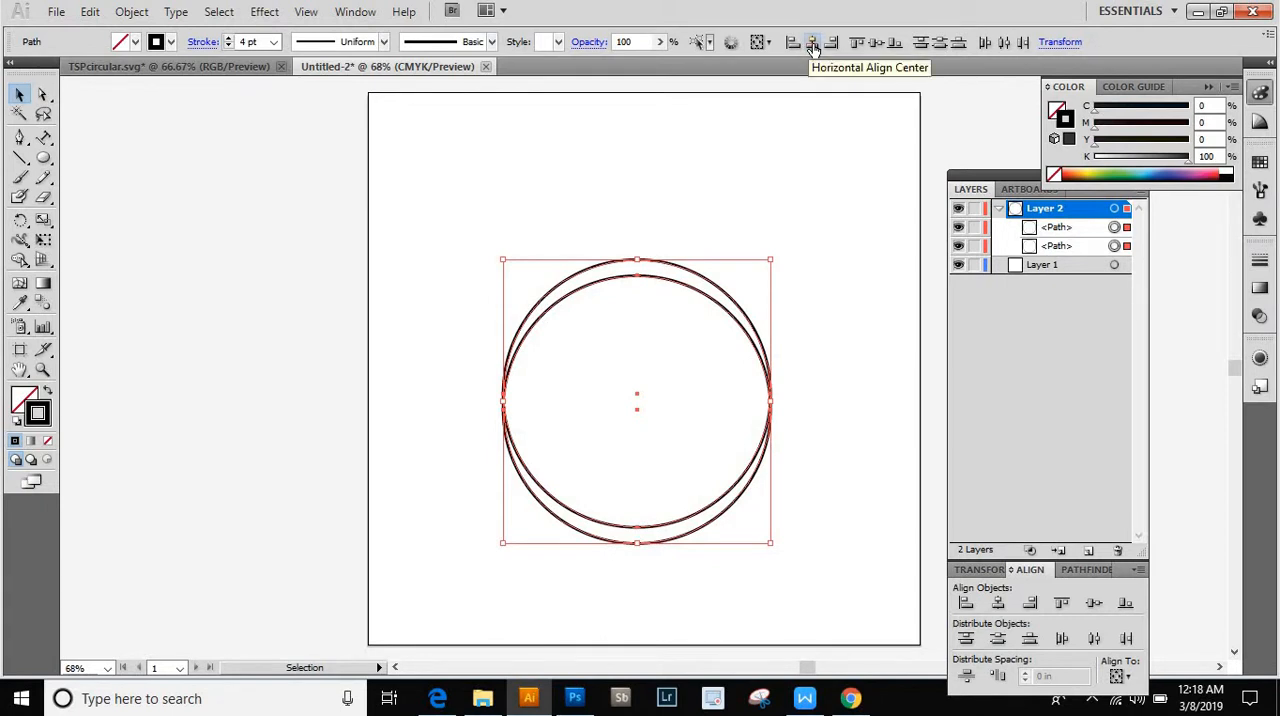
pyautogui.click(873, 47)
pyautogui.click(829, 182)
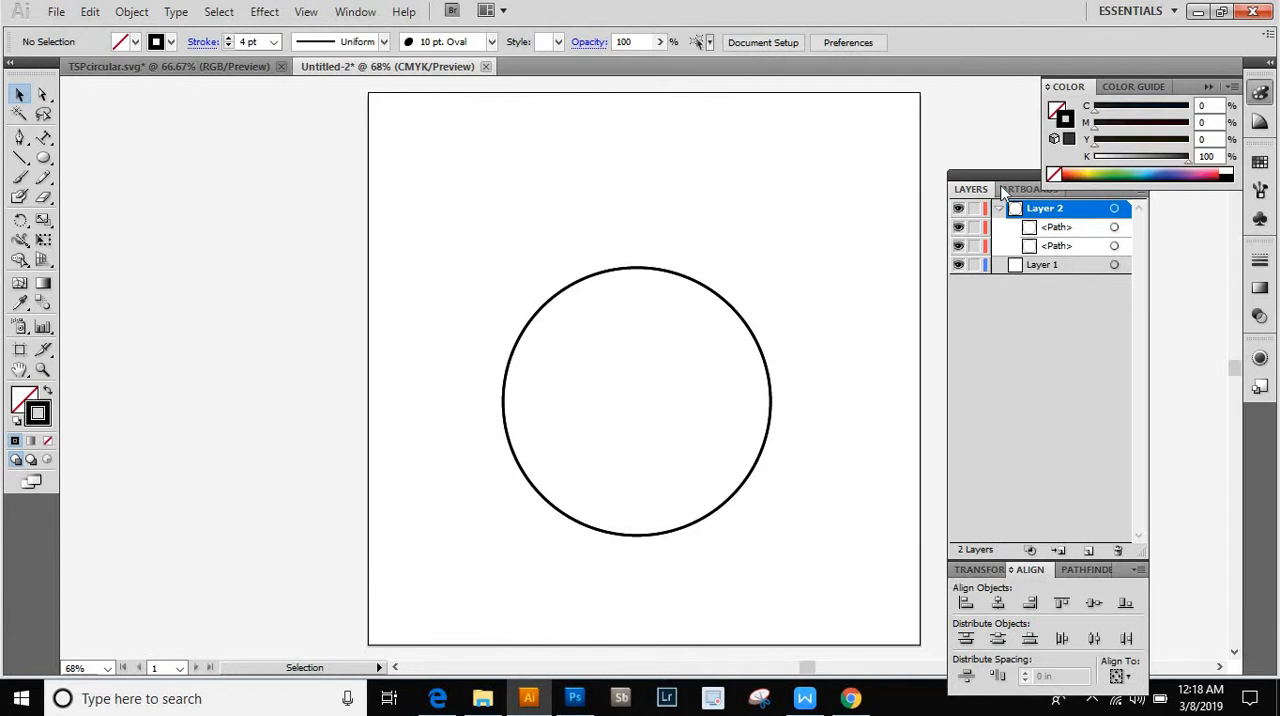
# - Lock the lower of the two circle paths in Layer 2 and target the upper path for editing
pyautogui.moveTo(1001, 190); pyautogui.dragTo(982, 225)
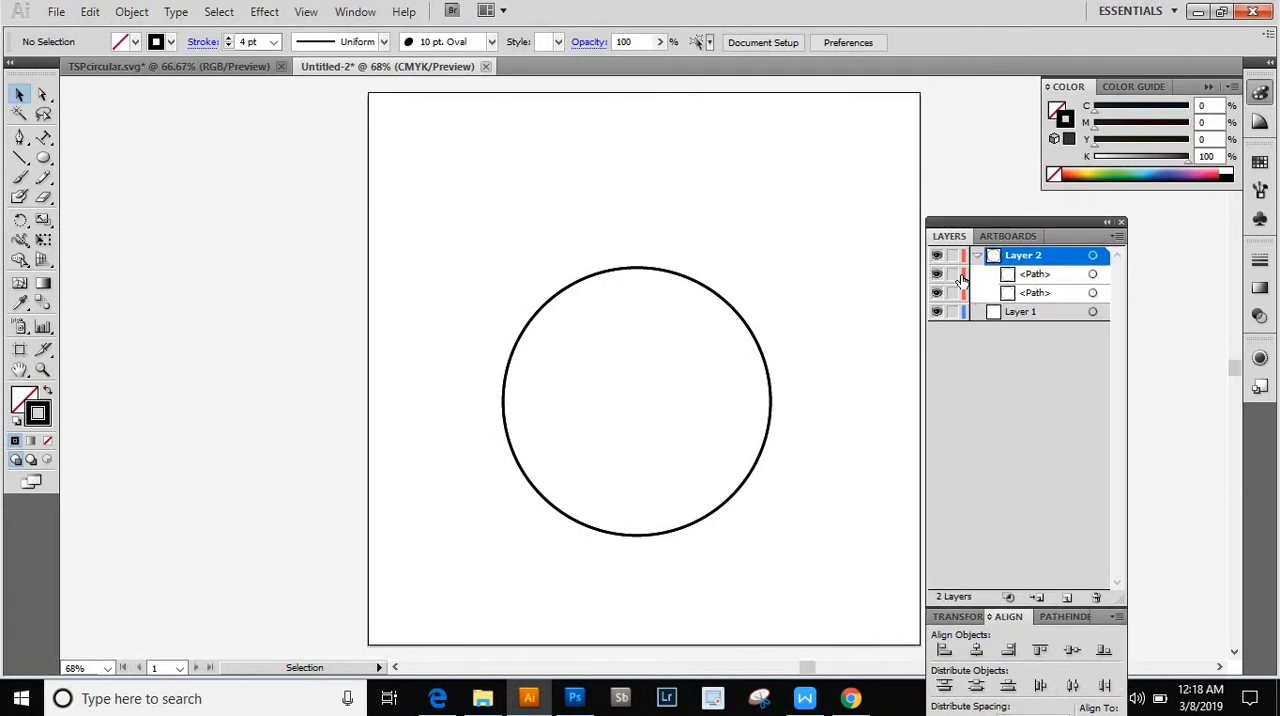
pyautogui.click(955, 295)
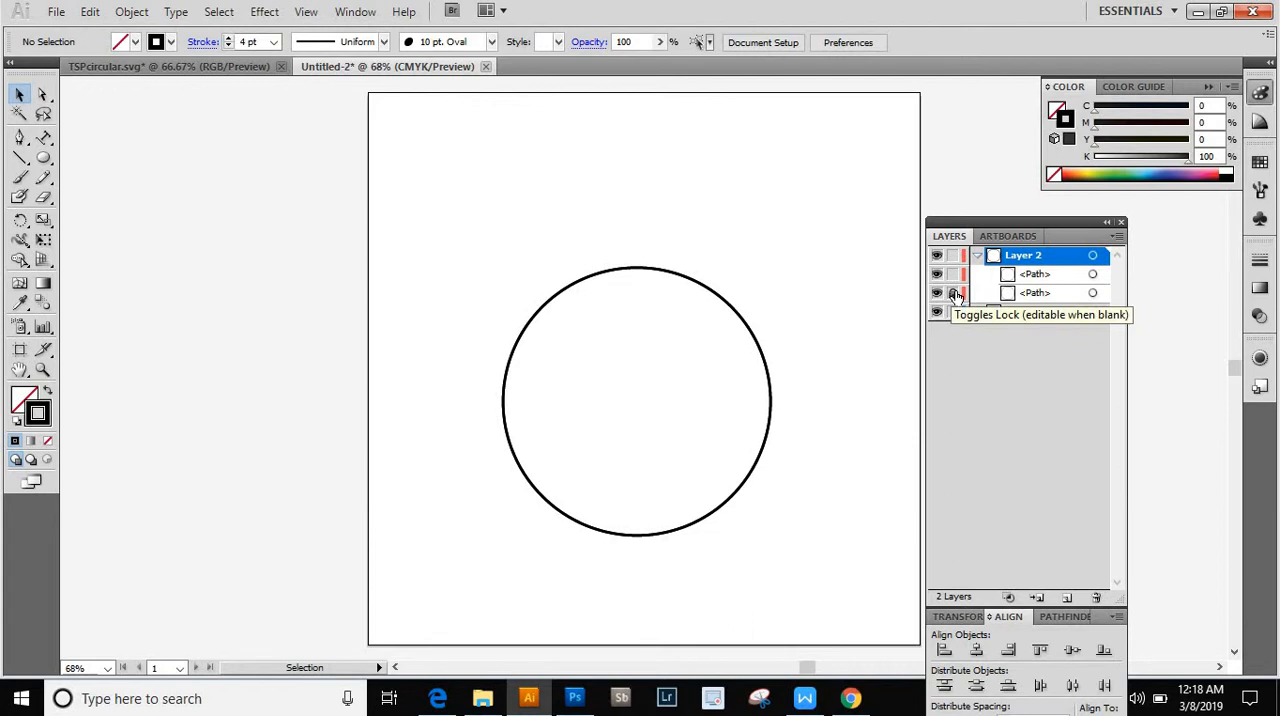
pyautogui.click(956, 296)
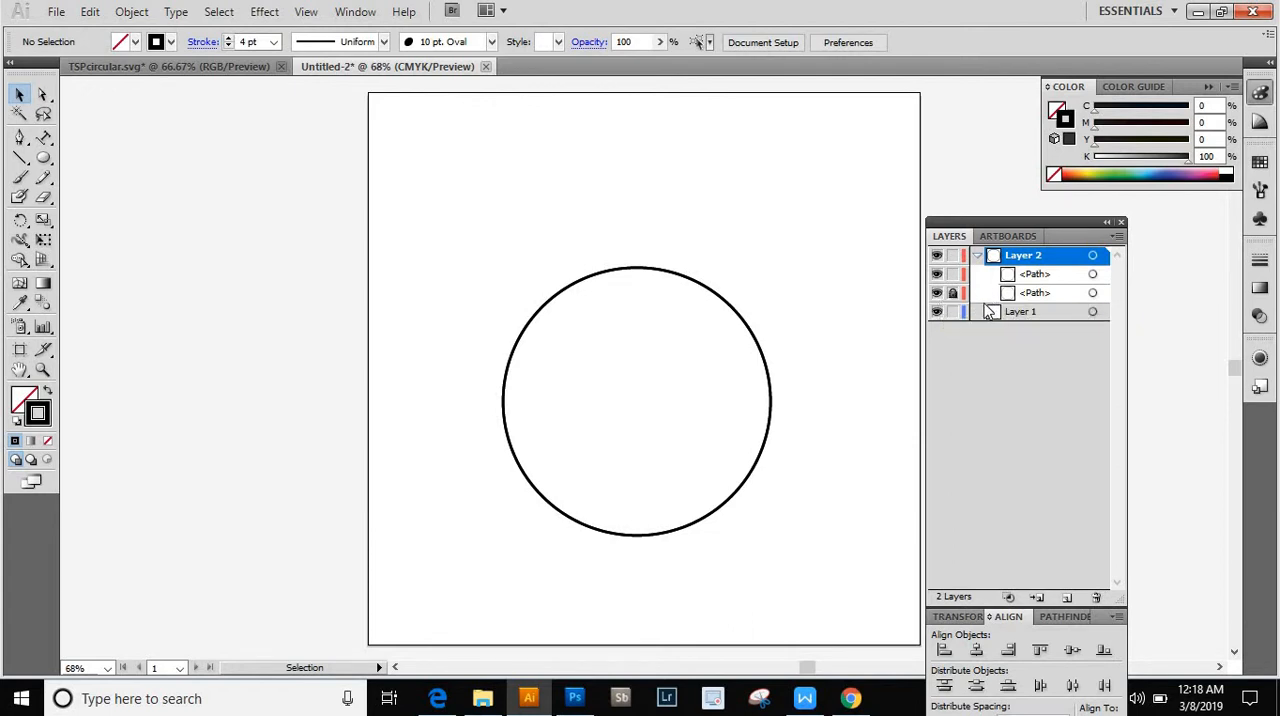
pyautogui.click(1042, 276)
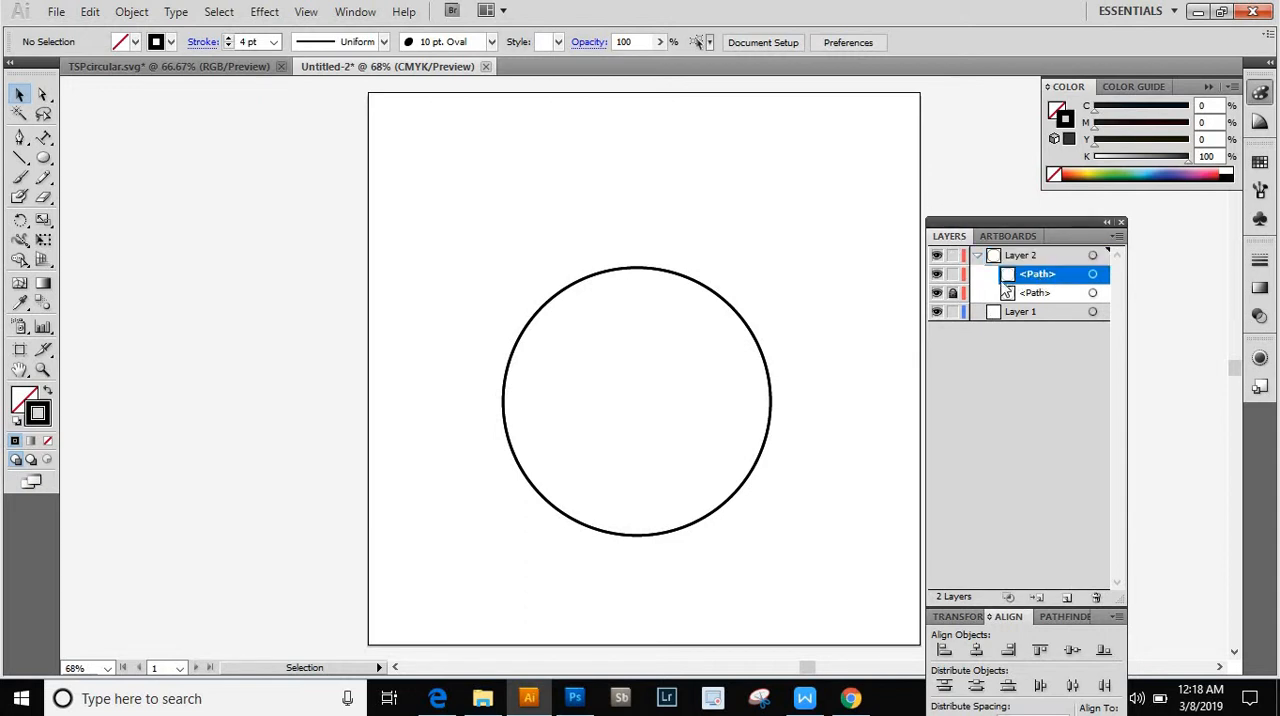
pyautogui.click(654, 276)
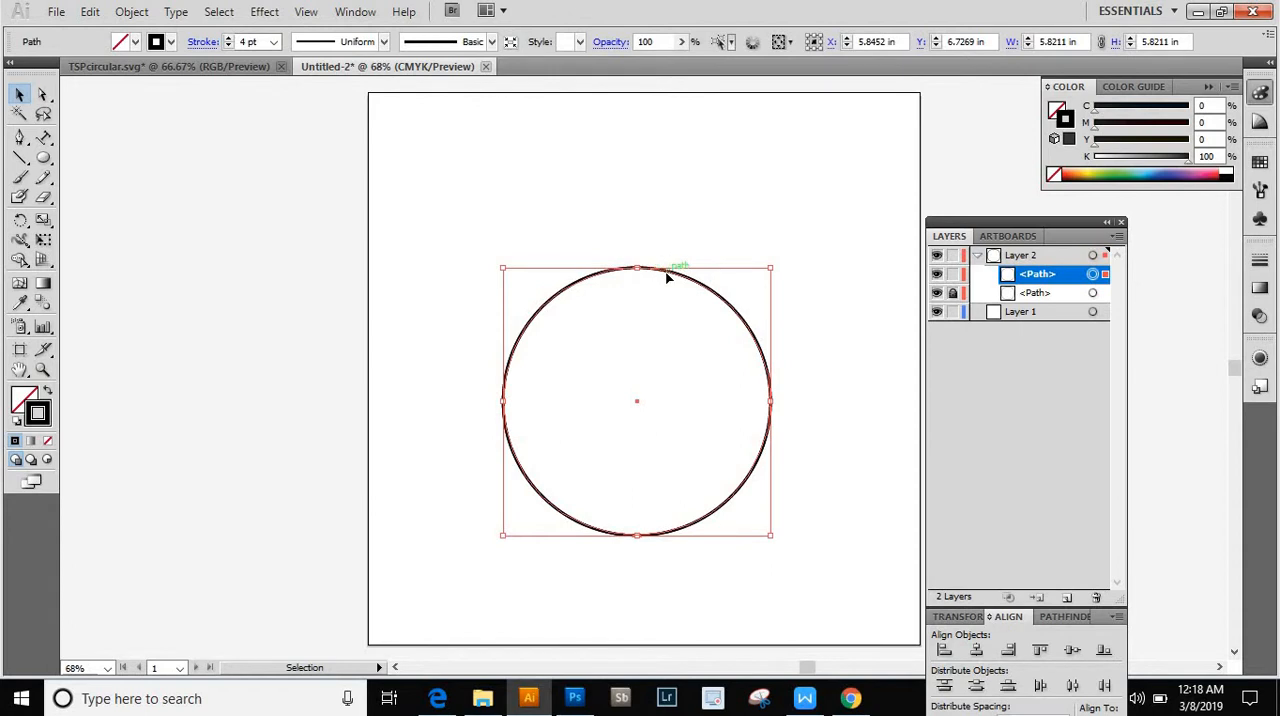
pyautogui.click(667, 204)
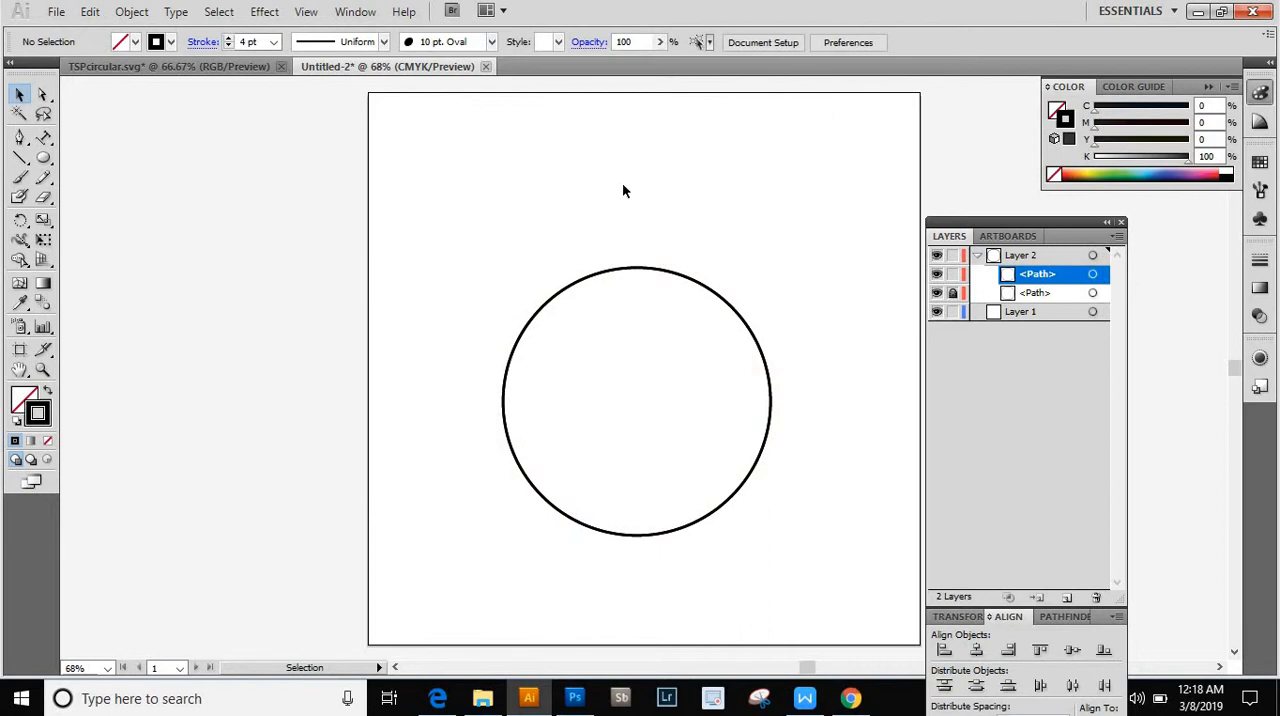
# - Start type on a path along the unlocked circle in Layer 2, beginning on its upper-left edge
pyautogui.rightClick(623, 184)
pyautogui.click(375, 226)
pyautogui.click(47, 139)
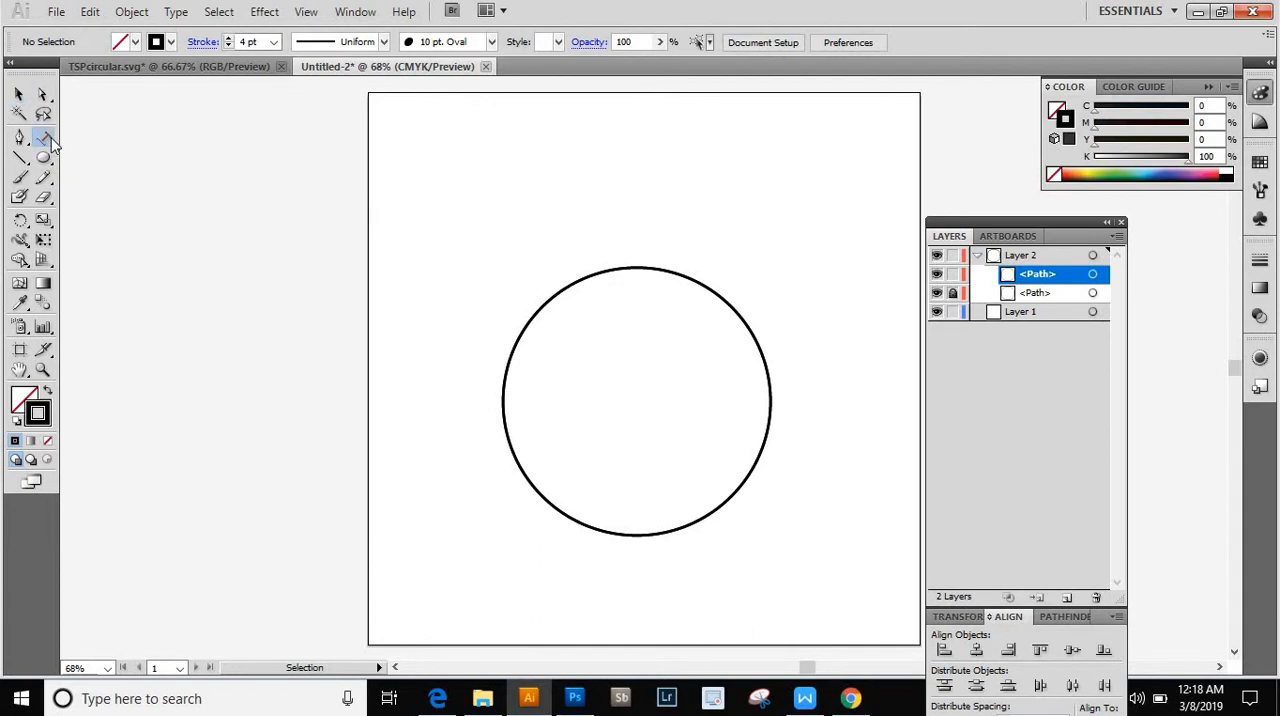
pyautogui.click(52, 143)
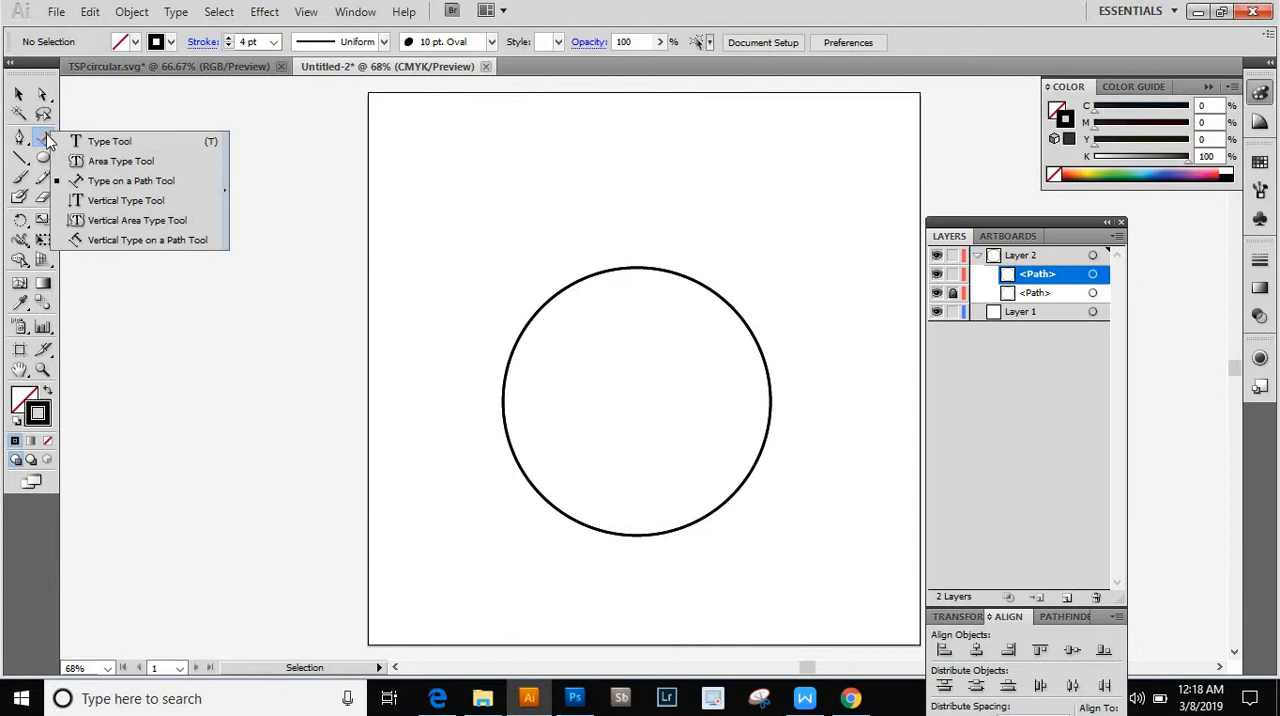
pyautogui.click(90, 185)
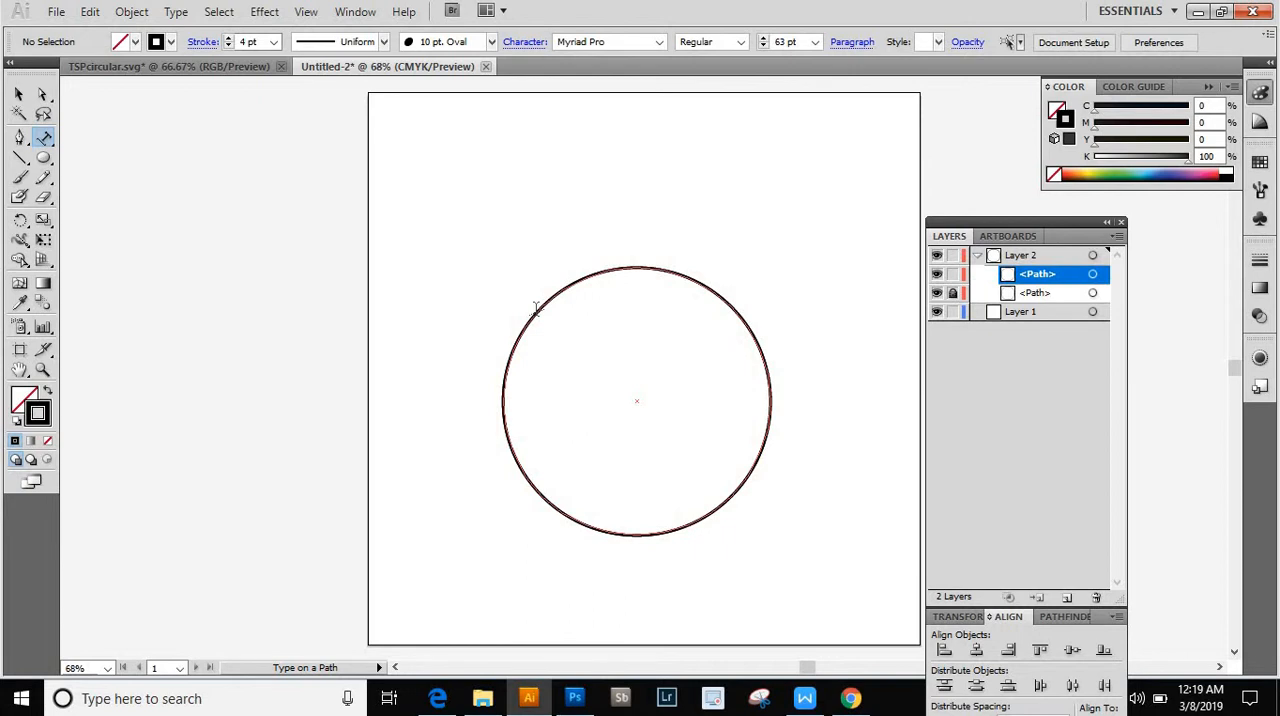
pyautogui.click(536, 308)
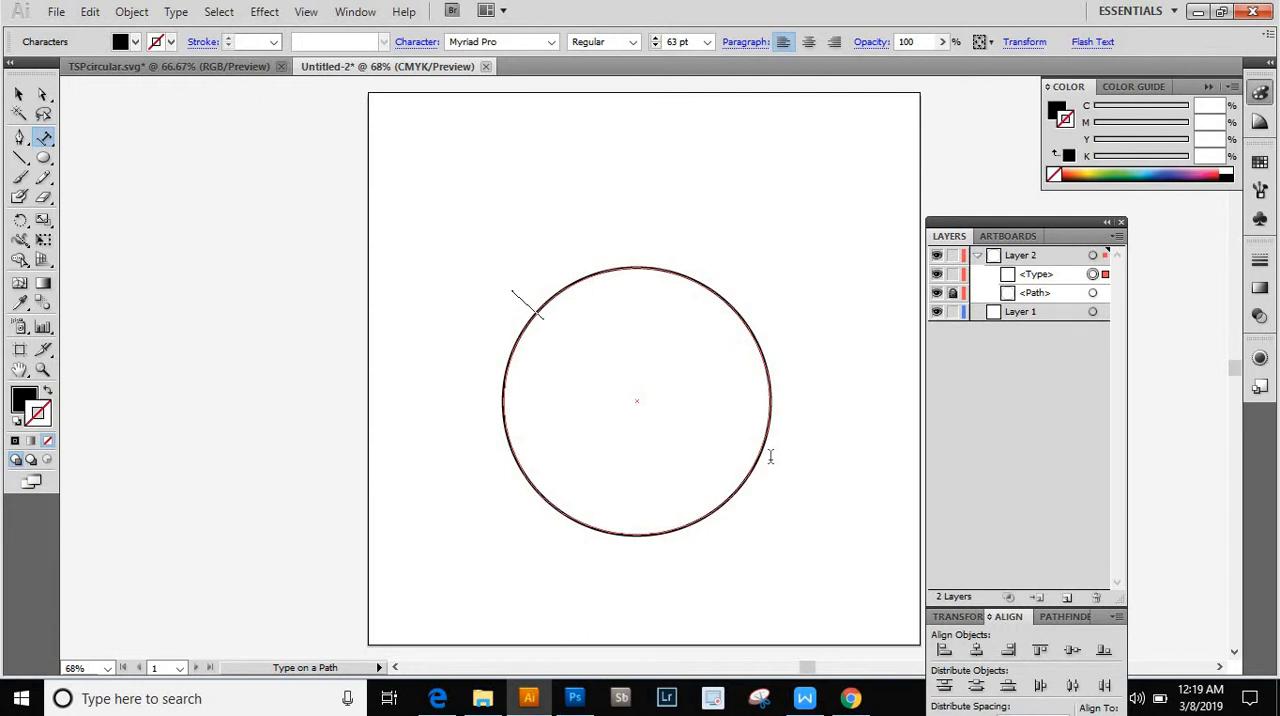
# - Enter "type on a path type on a path type on a path type" around the circle, and deselect the text
pyautogui.write('ty')
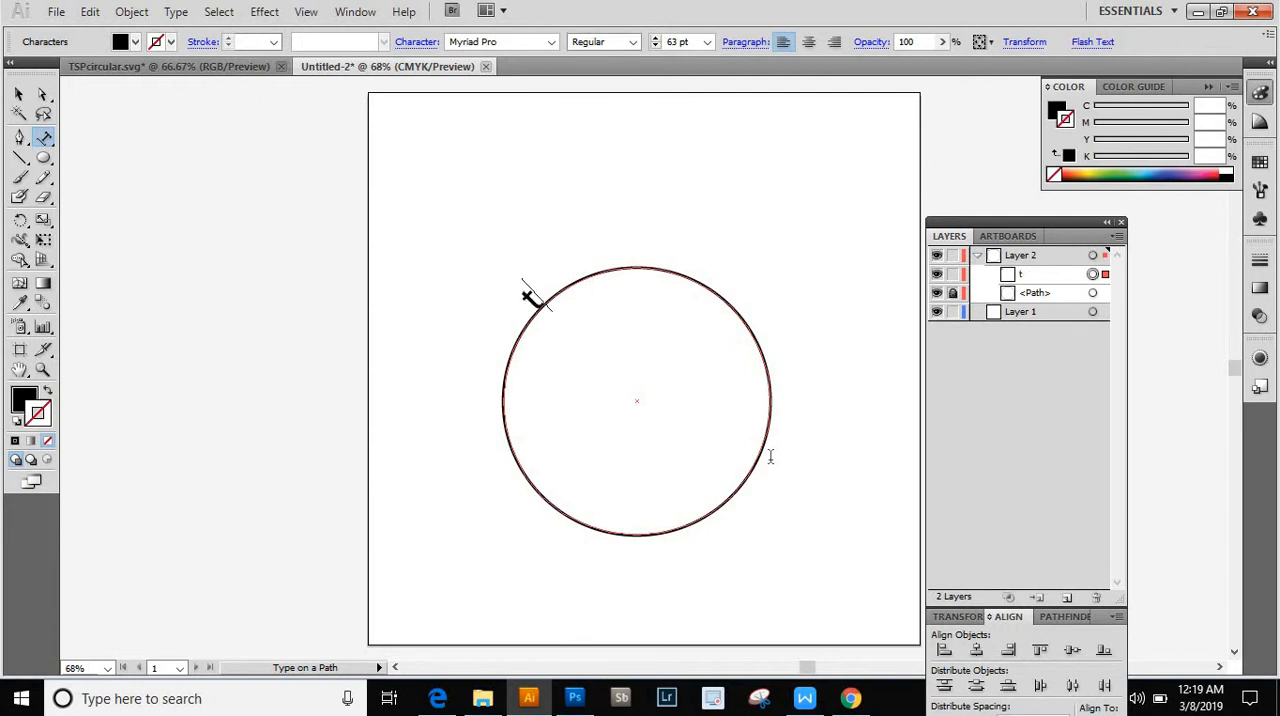
pyautogui.write('pe')
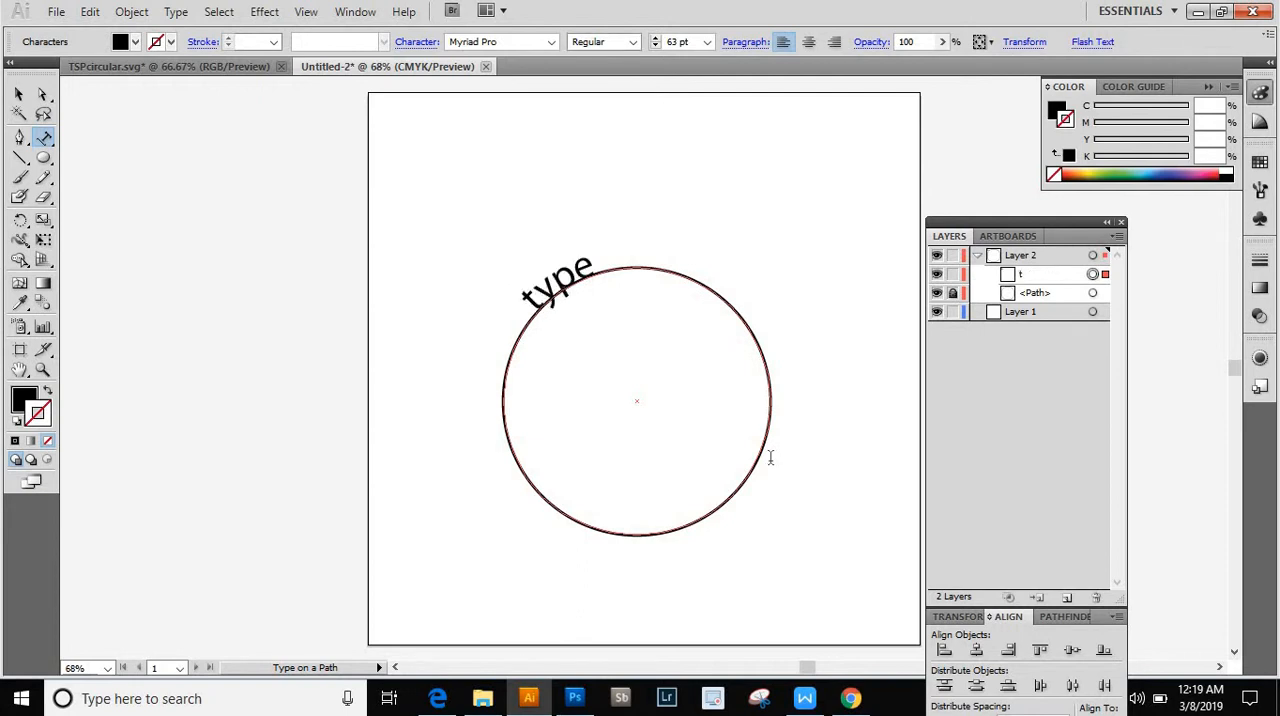
pyautogui.write(' on a path ty')
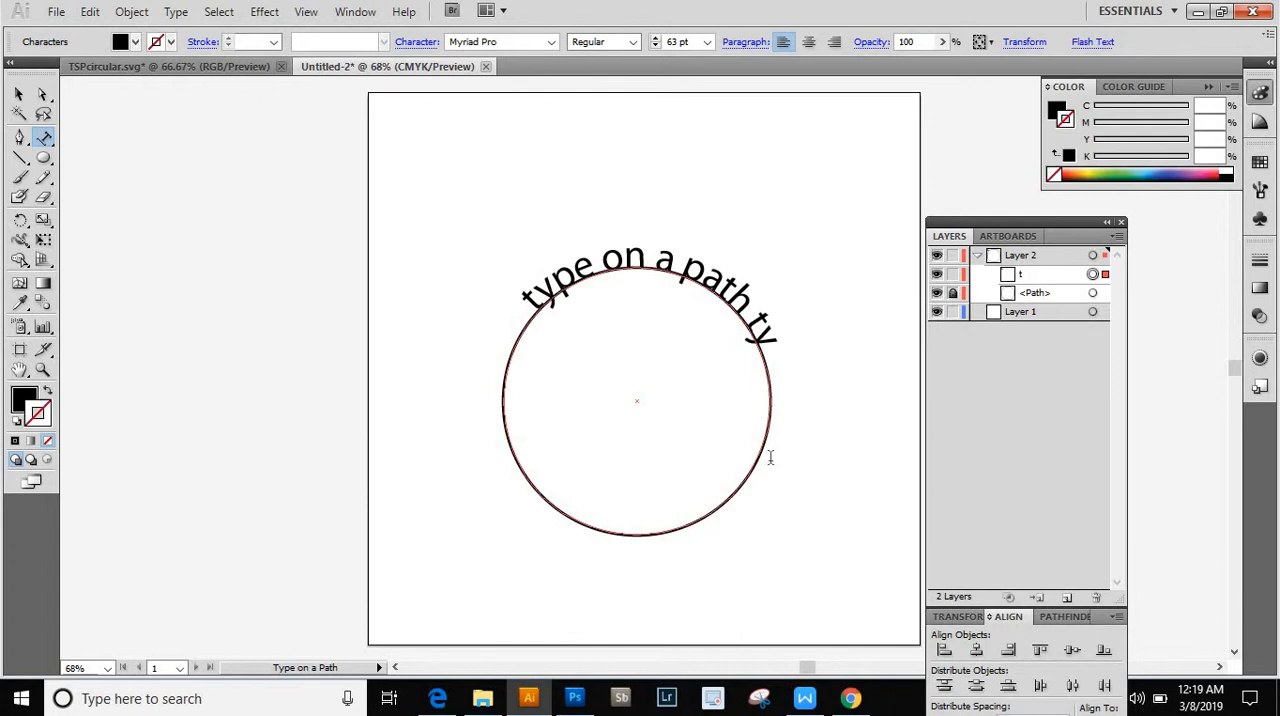
pyautogui.write('pe on')
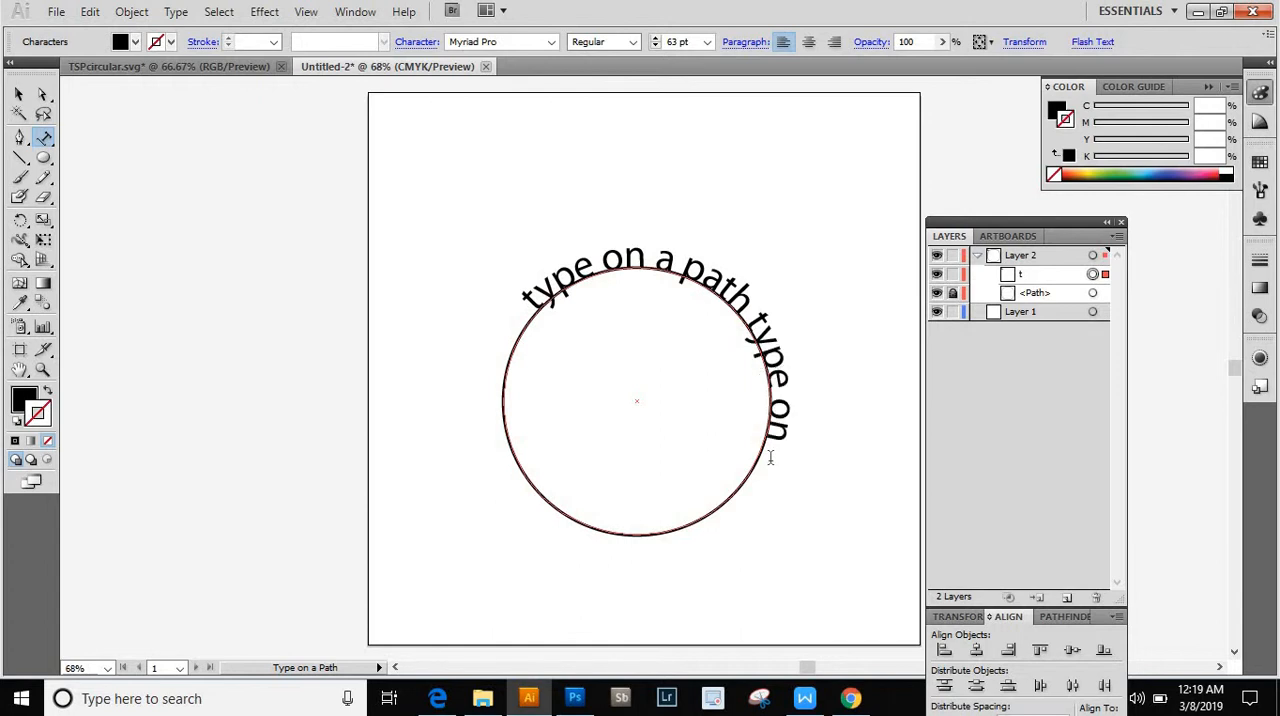
pyautogui.write(' a path')
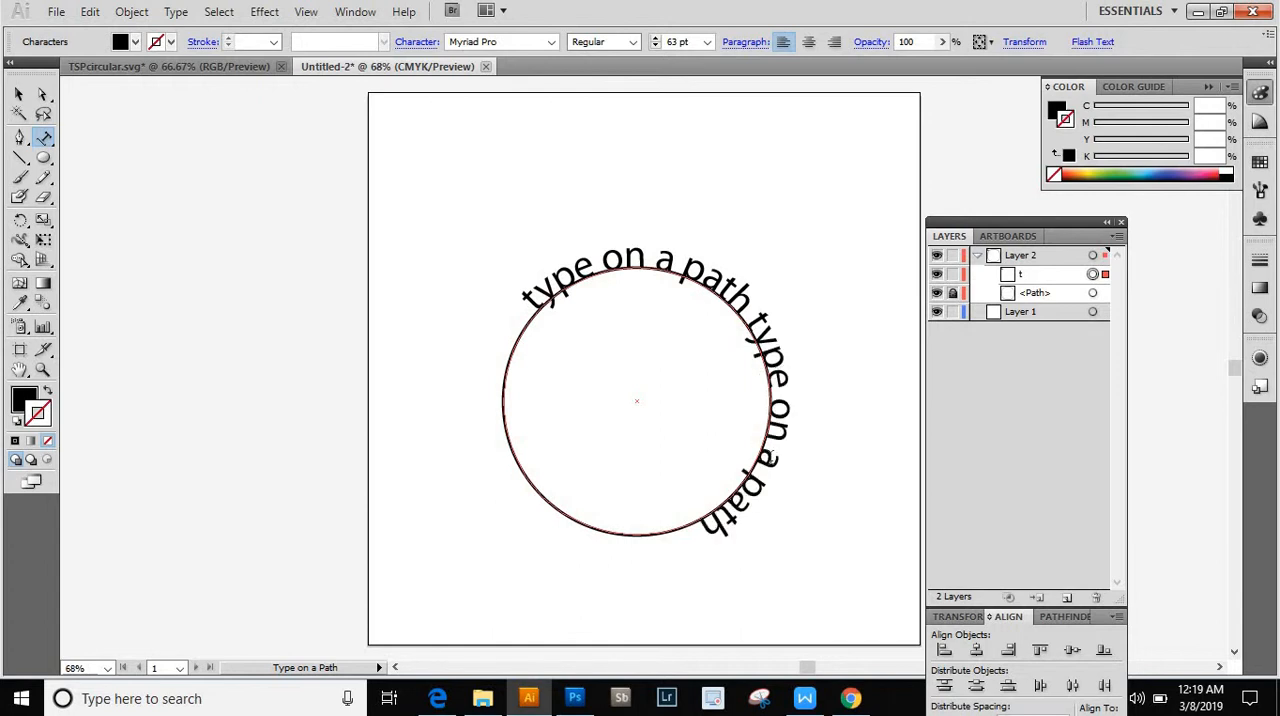
pyautogui.write(' type o')
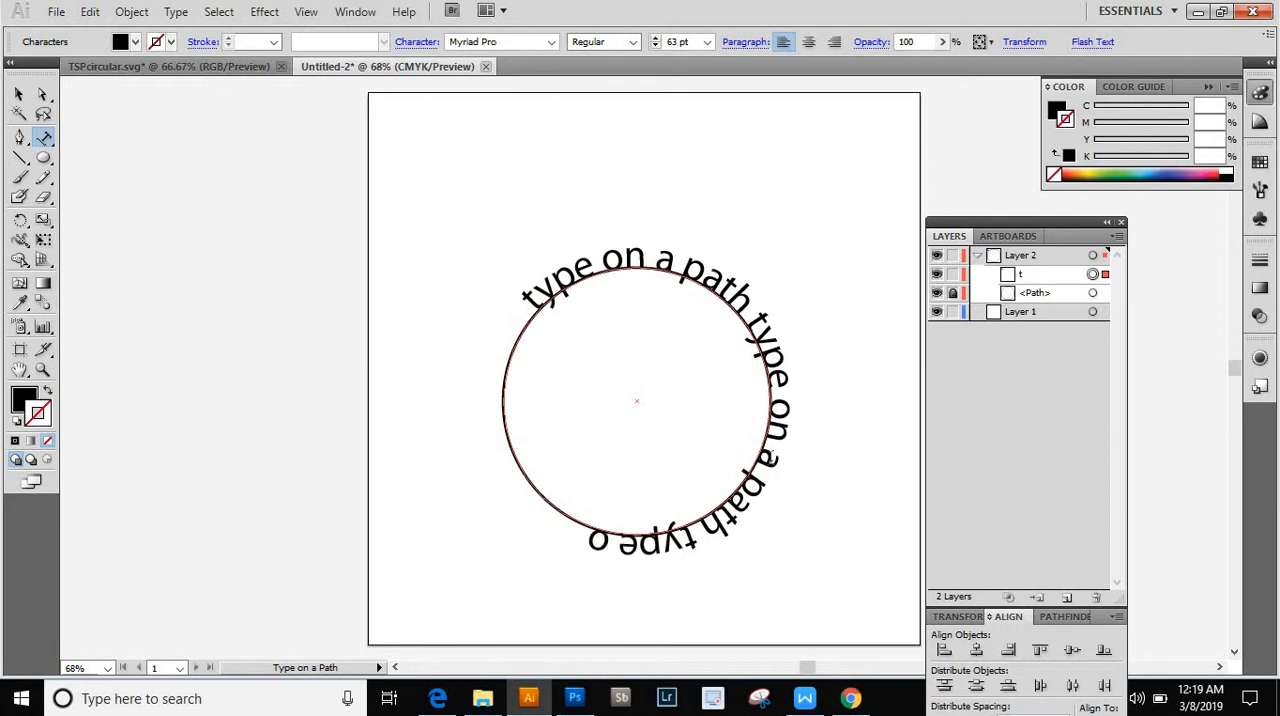
pyautogui.write('n a path')
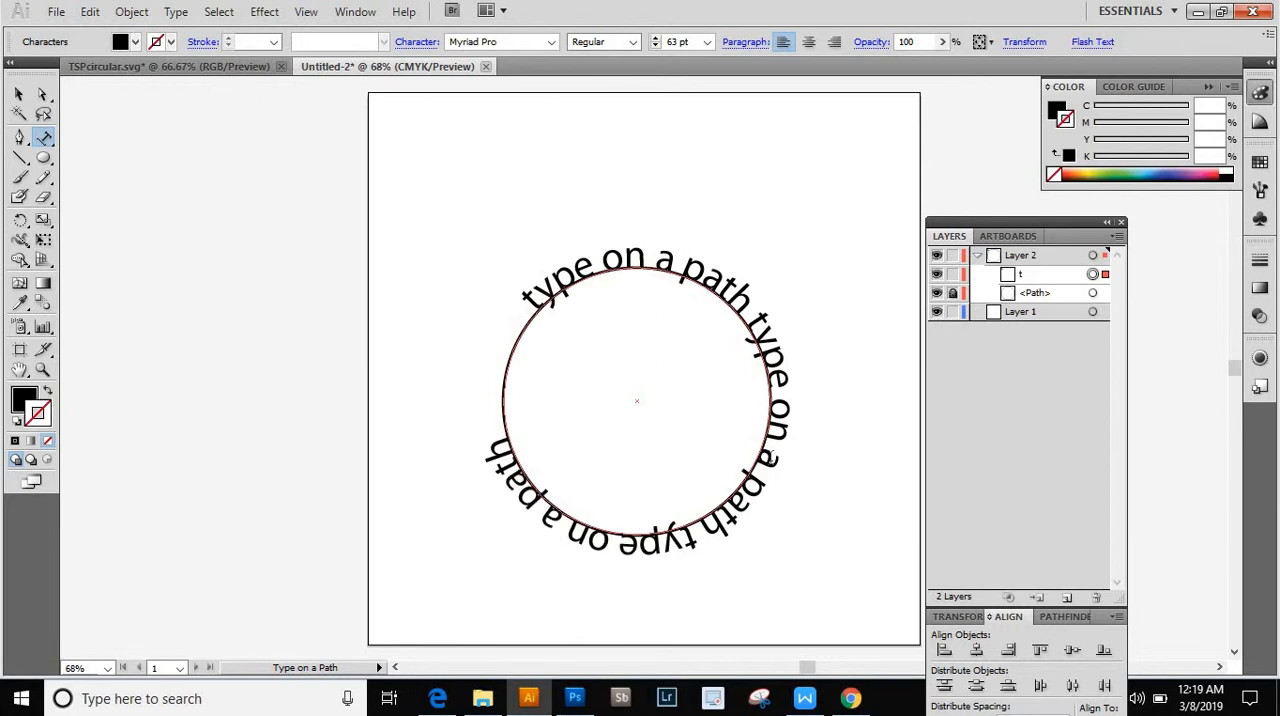
pyautogui.write(' type')
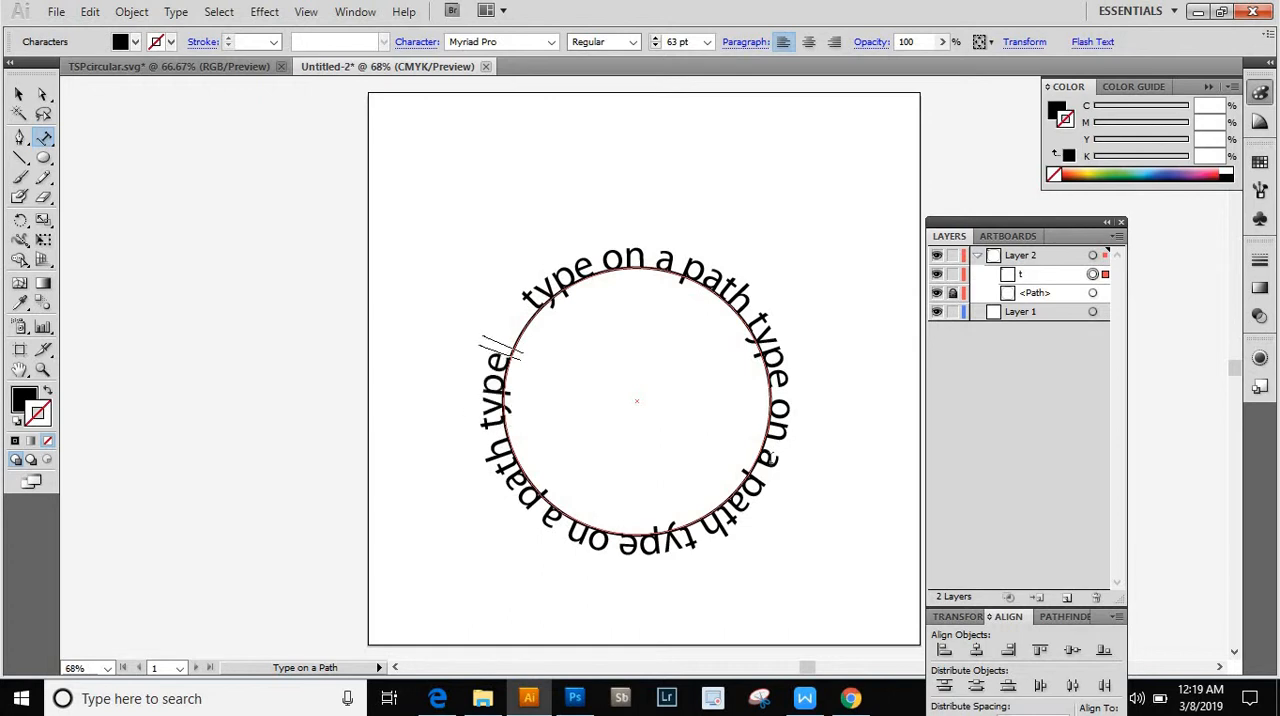
pyautogui.write(' on')
pyautogui.press('BackSpace')
pyautogui.press('BackSpace')
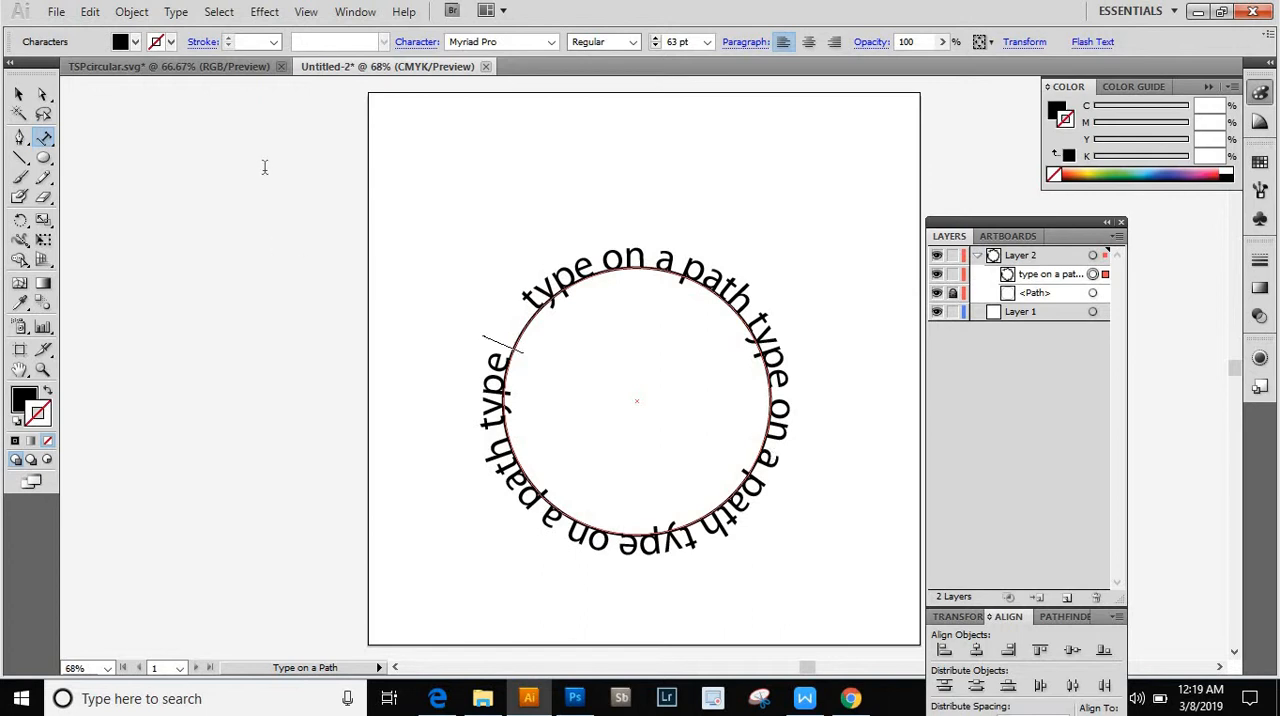
pyautogui.click(20, 95)
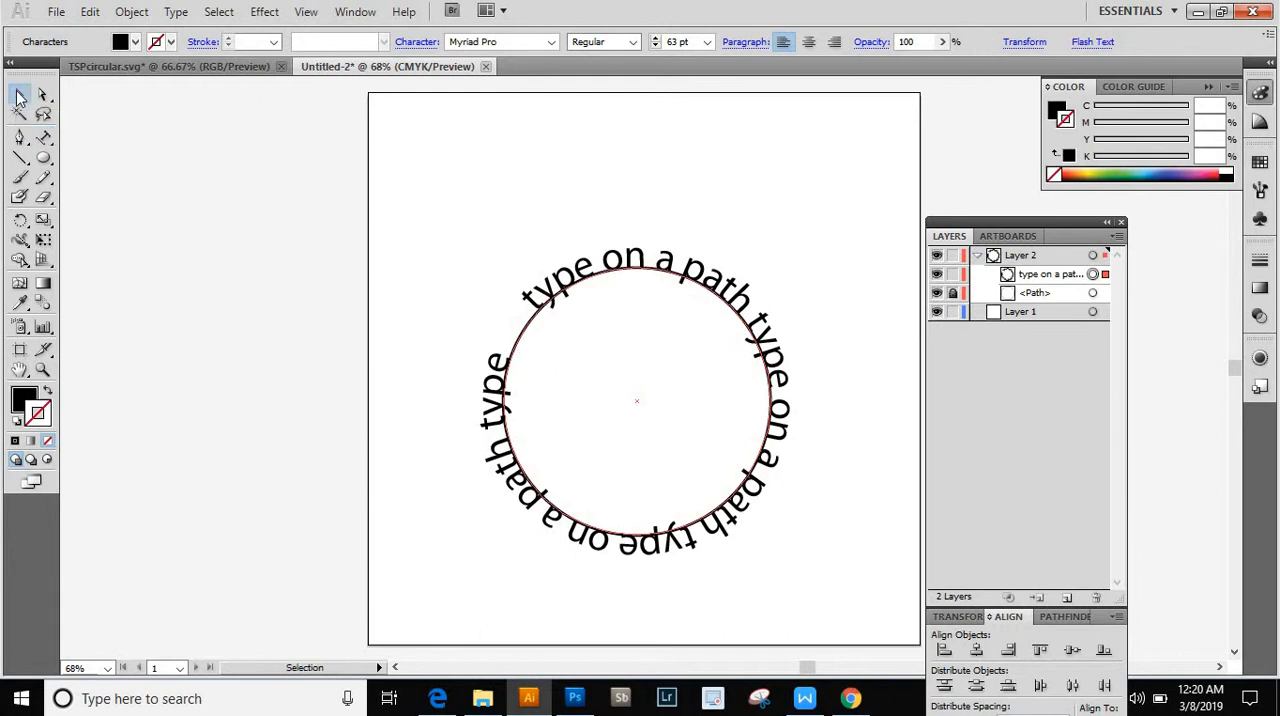
pyautogui.click(526, 236)
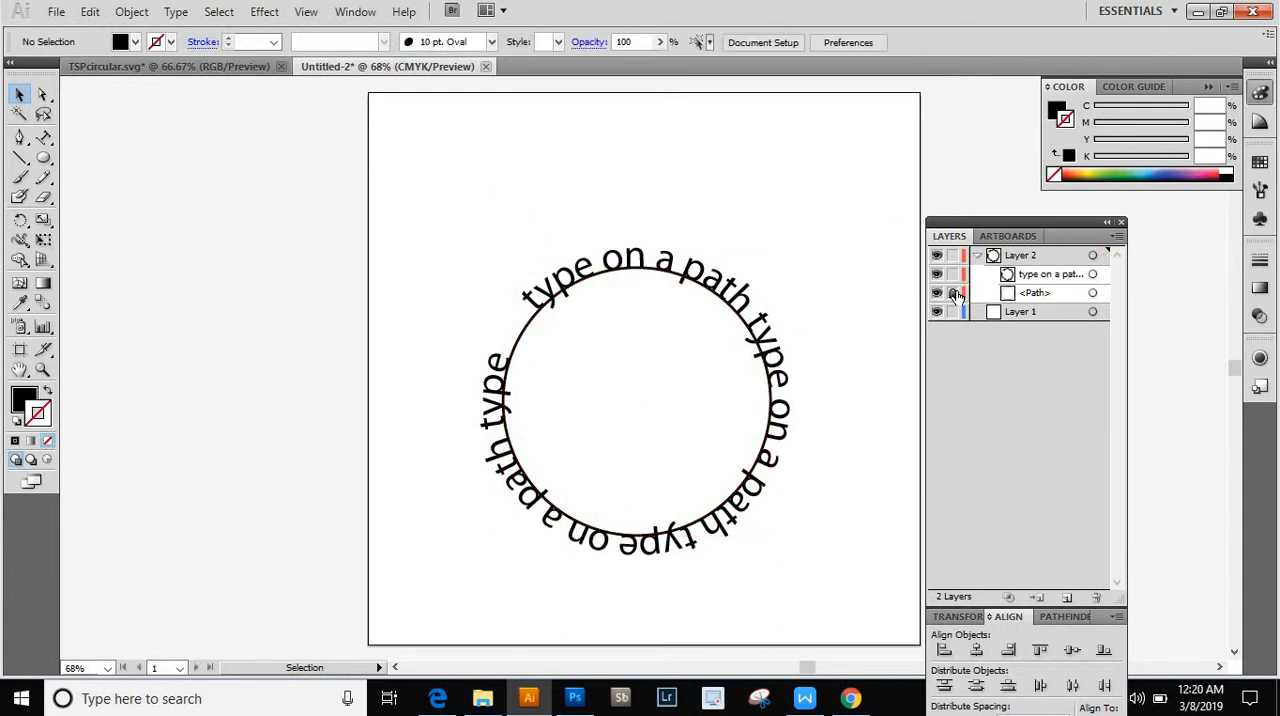
# - Toggle the visibility of the locked circle path in Layer 2 to compare the text with and without it
pyautogui.click(954, 293)
pyautogui.click(936, 295)
pyautogui.click(936, 294)
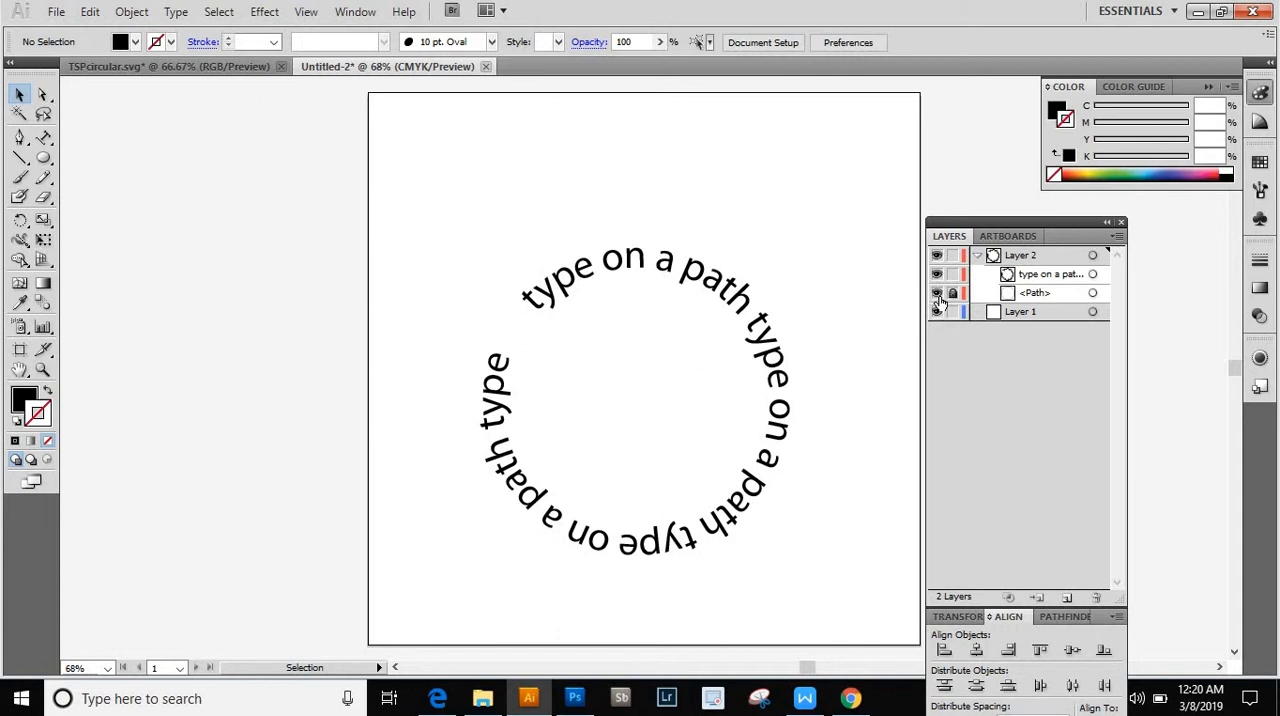
pyautogui.click(937, 293)
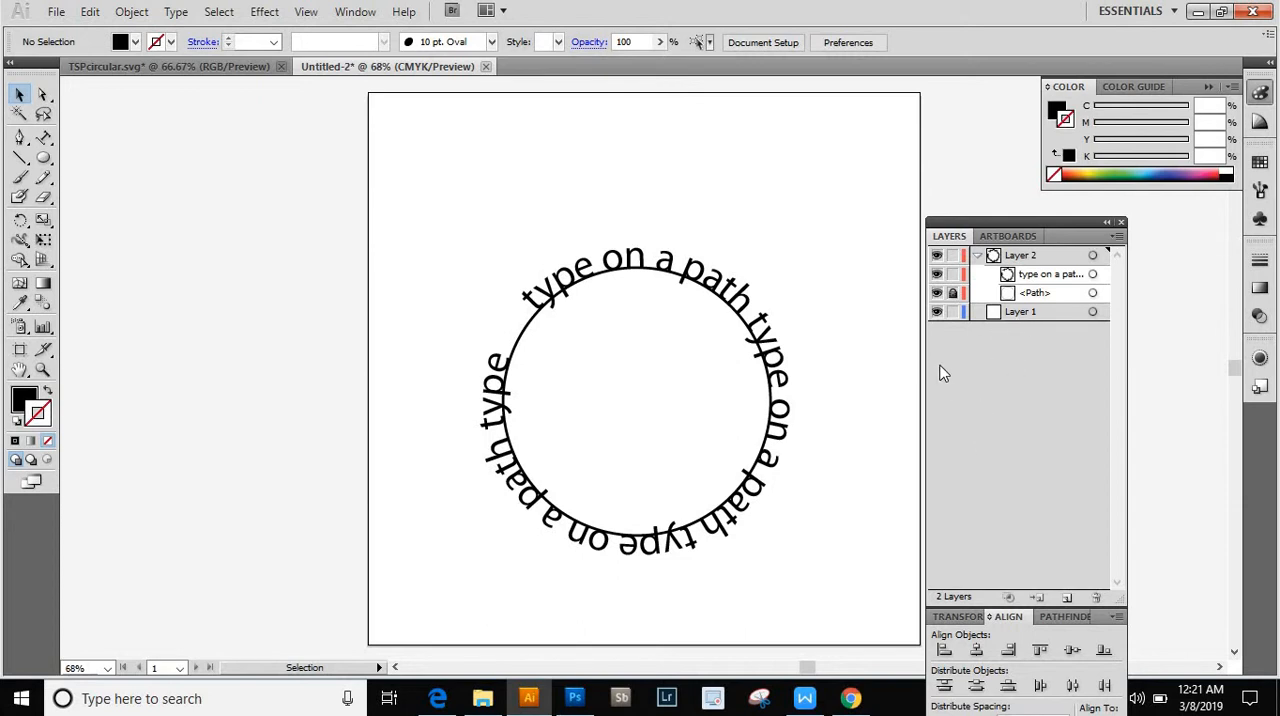
# - Lock the circular text in Layer 2, unlock the circle path beneath it, and select the circle
pyautogui.click(952, 292)
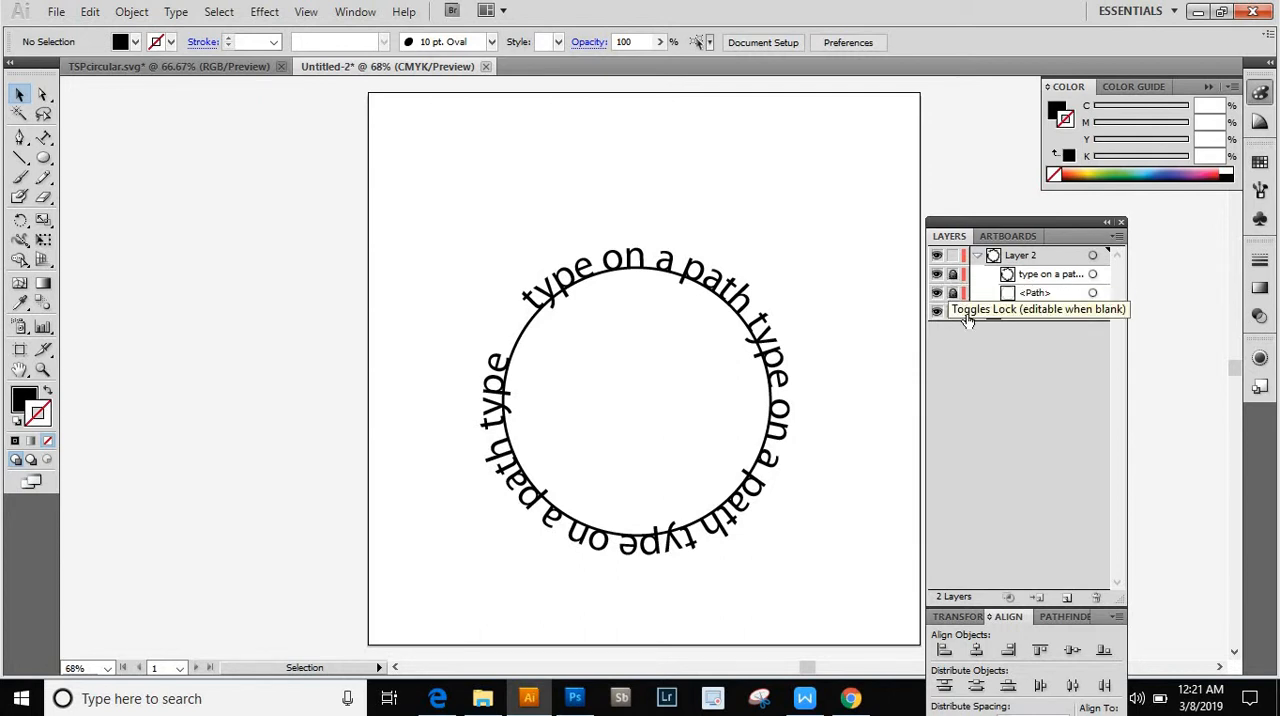
pyautogui.click(1043, 294)
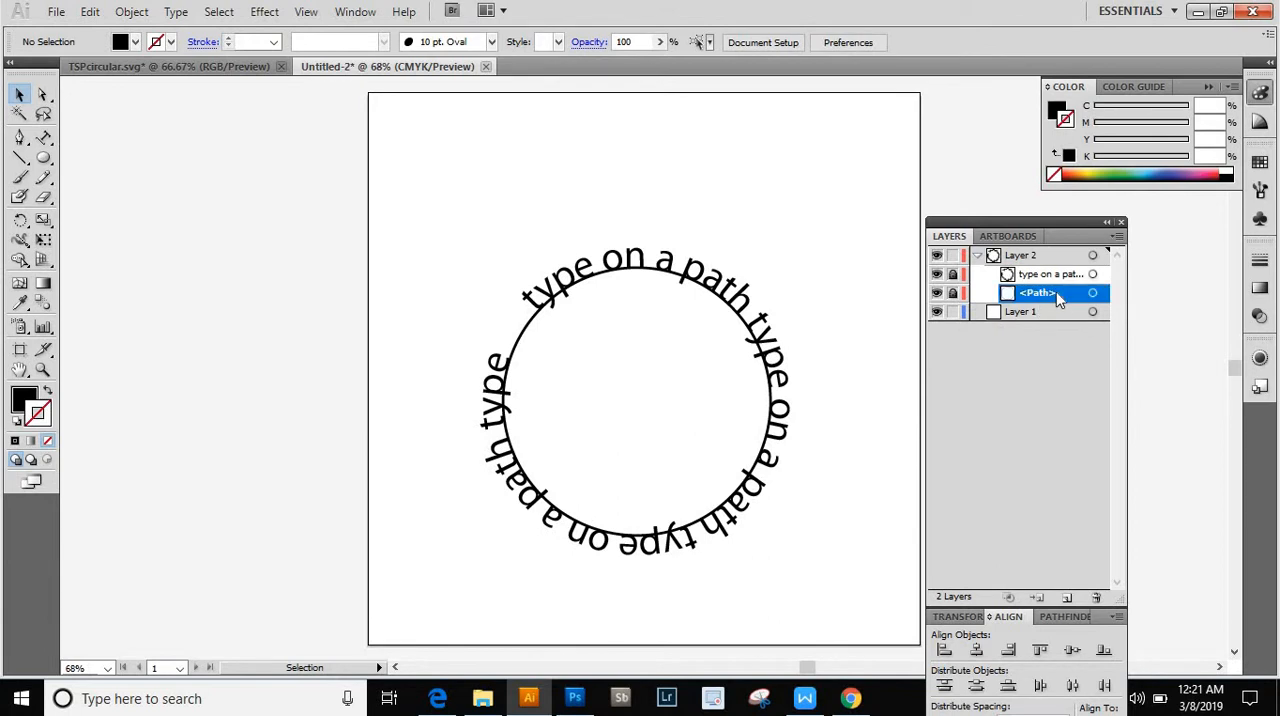
pyautogui.click(952, 294)
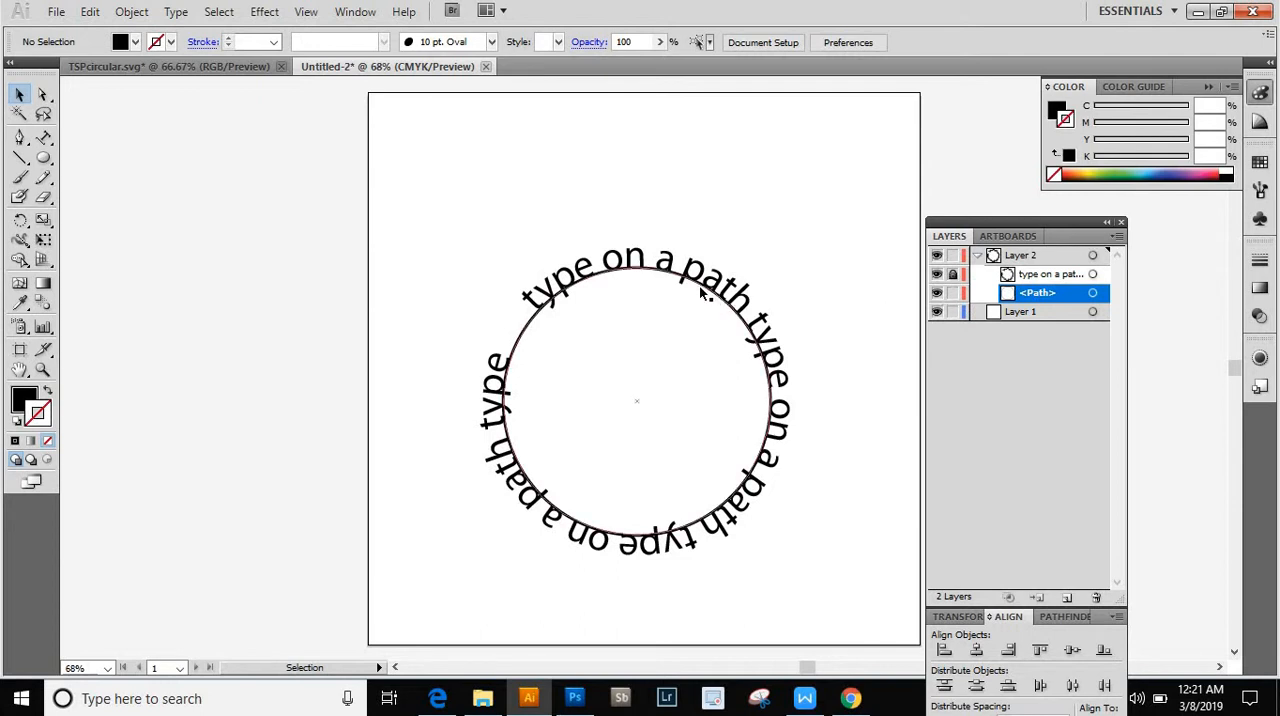
pyautogui.click(659, 268)
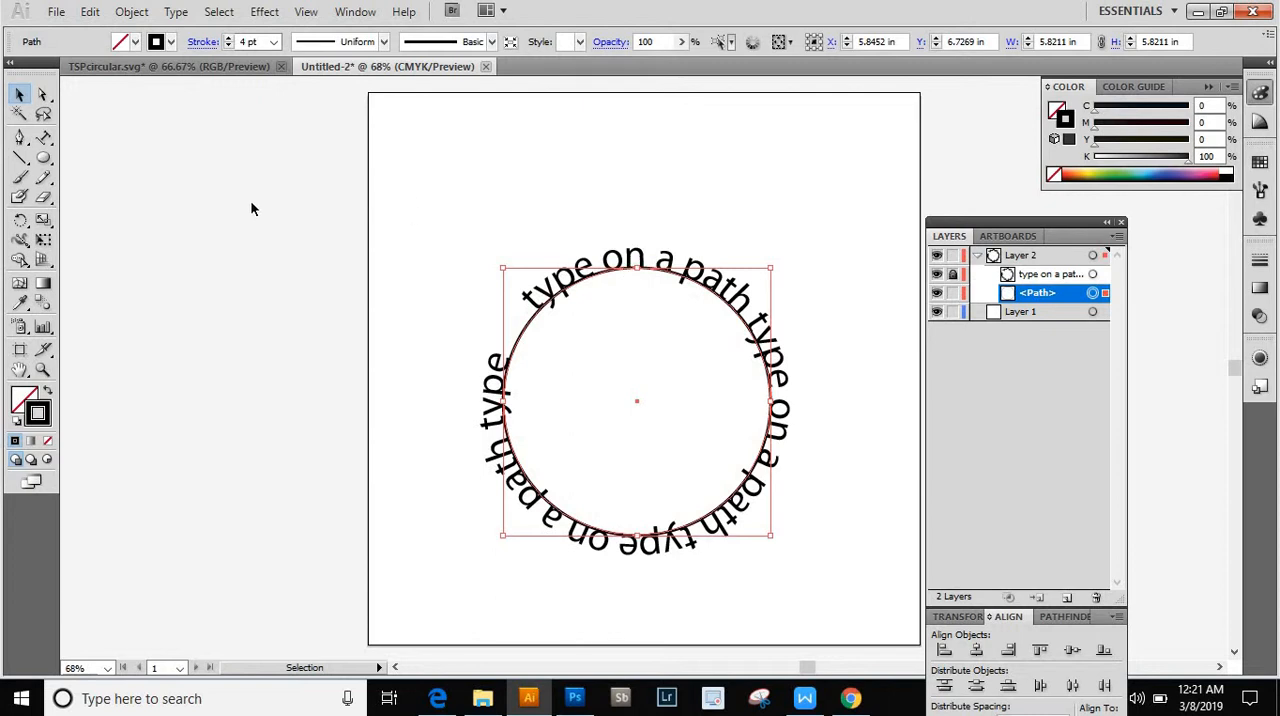
# - Open the Scale options for the selected circle and preview a uniform scale of 100%
pyautogui.doubleClick(43, 222)
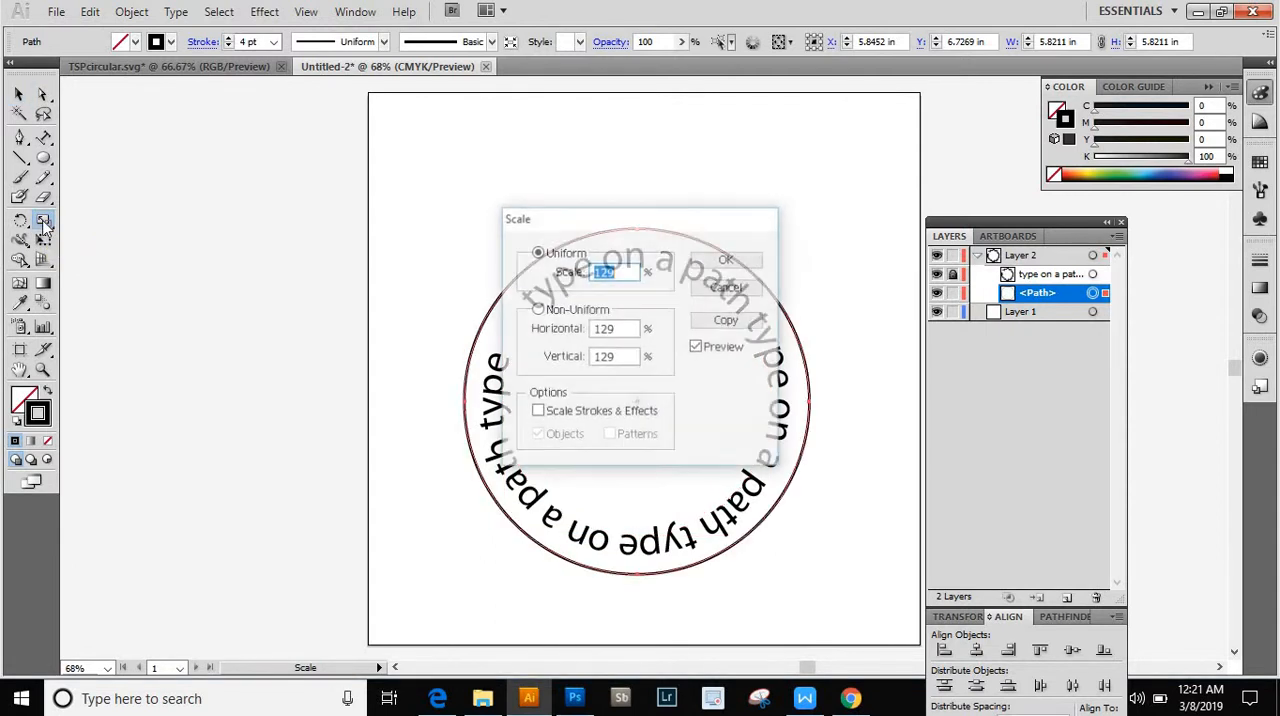
pyautogui.moveTo(662, 222); pyautogui.dragTo(323, 194)
pyautogui.click(280, 244)
pyautogui.doubleClick(280, 244)
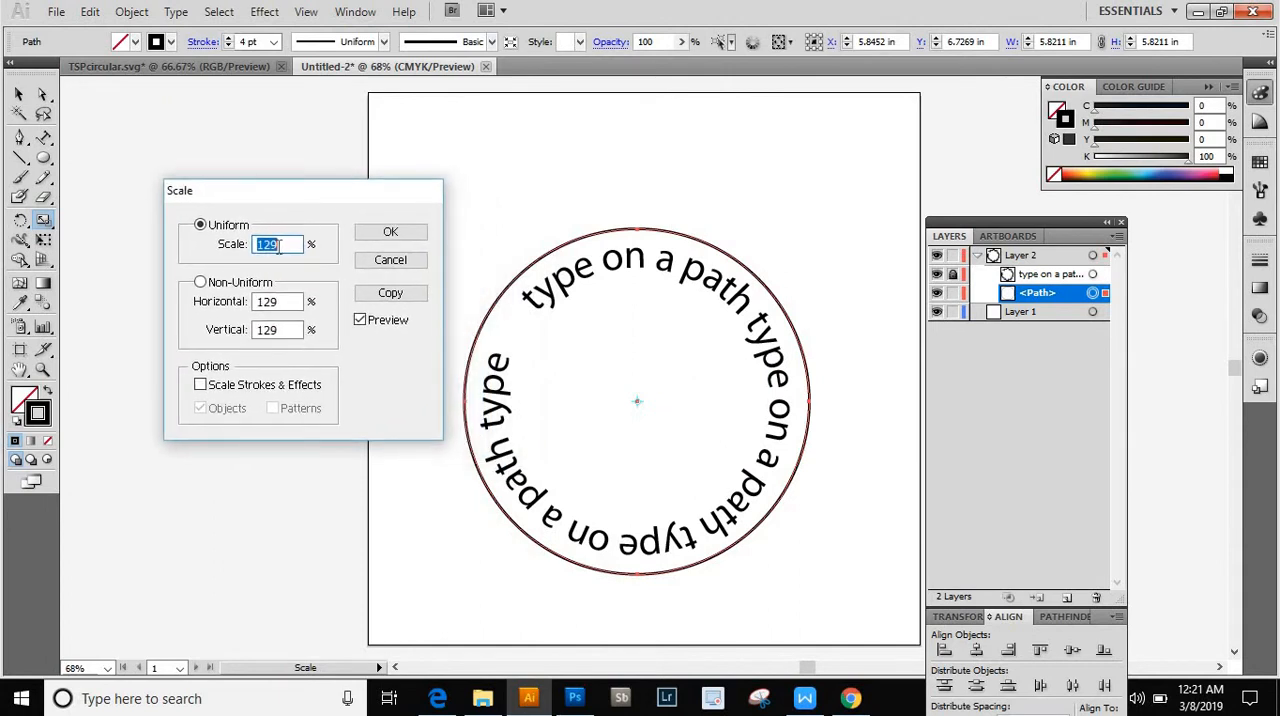
pyautogui.write('100')
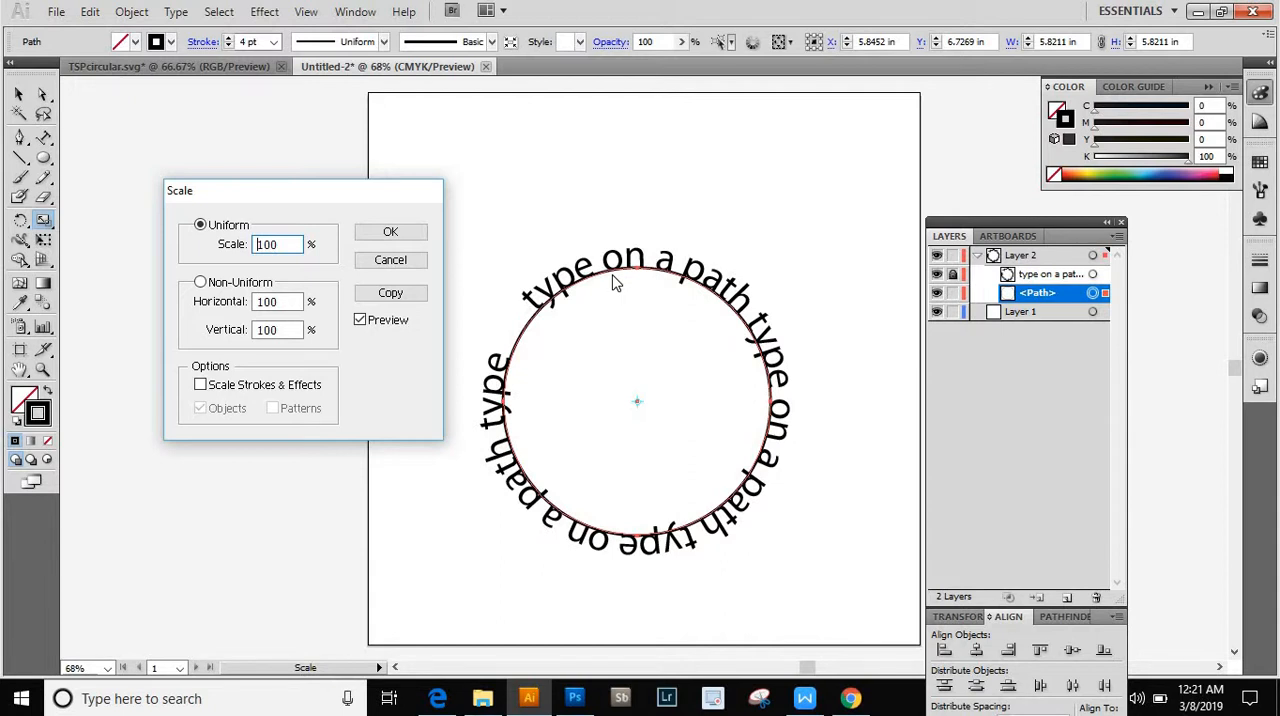
pyautogui.moveTo(331, 192); pyautogui.dragTo(323, 183)
pyautogui.click(349, 311)
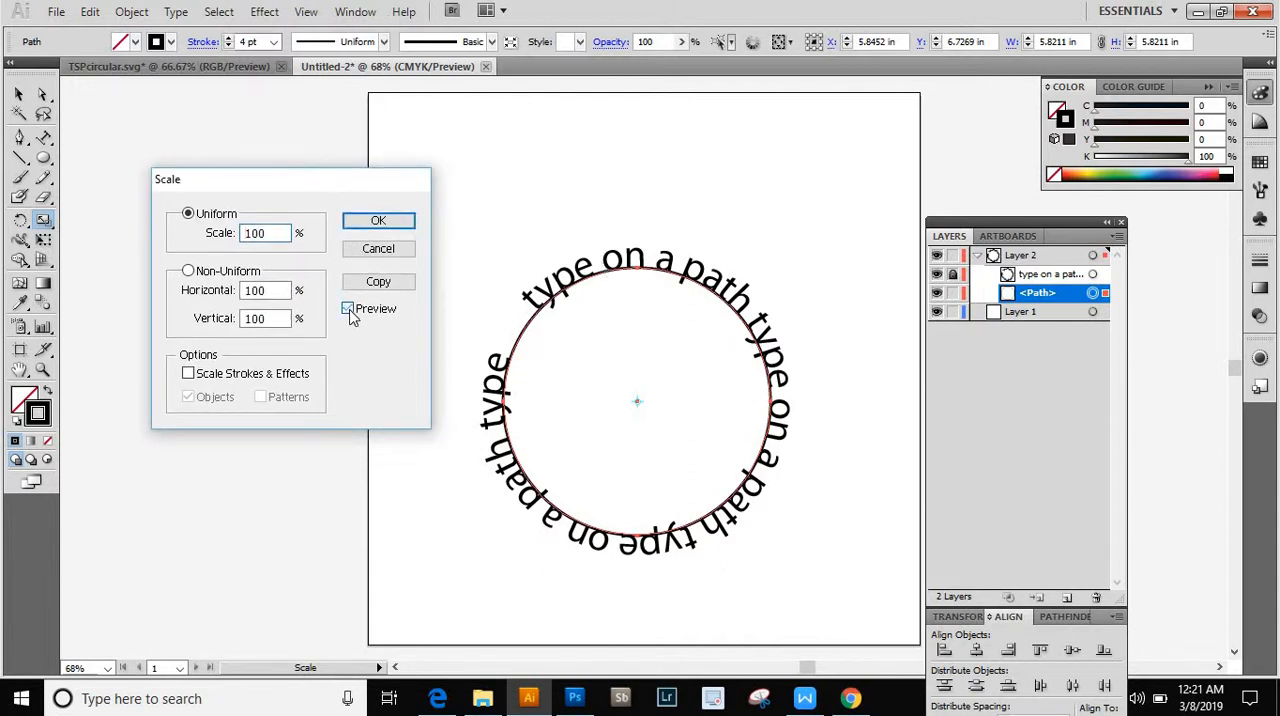
# - Preview the circle at a uniform scale of 80% inside the text ring
pyautogui.click(349, 311)
pyautogui.doubleClick(262, 233)
pyautogui.write('80')
pyautogui.press('Tab')
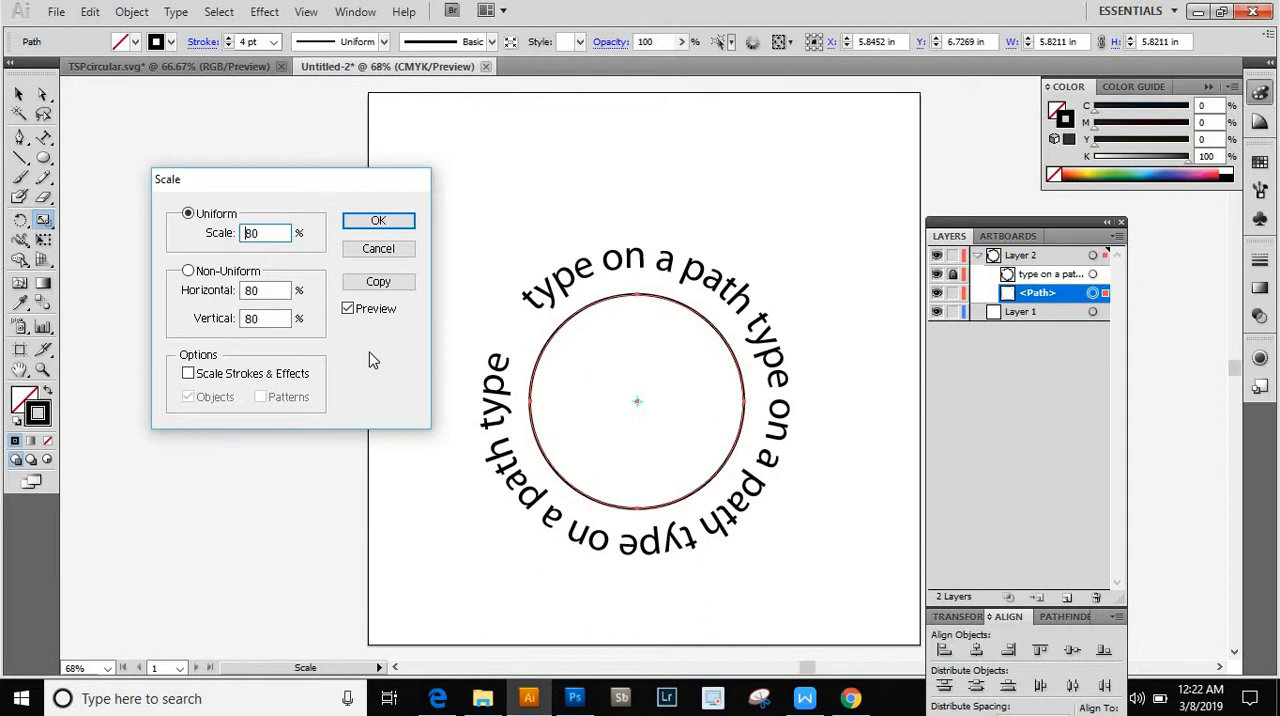
# - Try scaling the original circle uniformly to 90%, and undo that scaling
pyautogui.doubleClick(267, 238)
pyautogui.write('90')
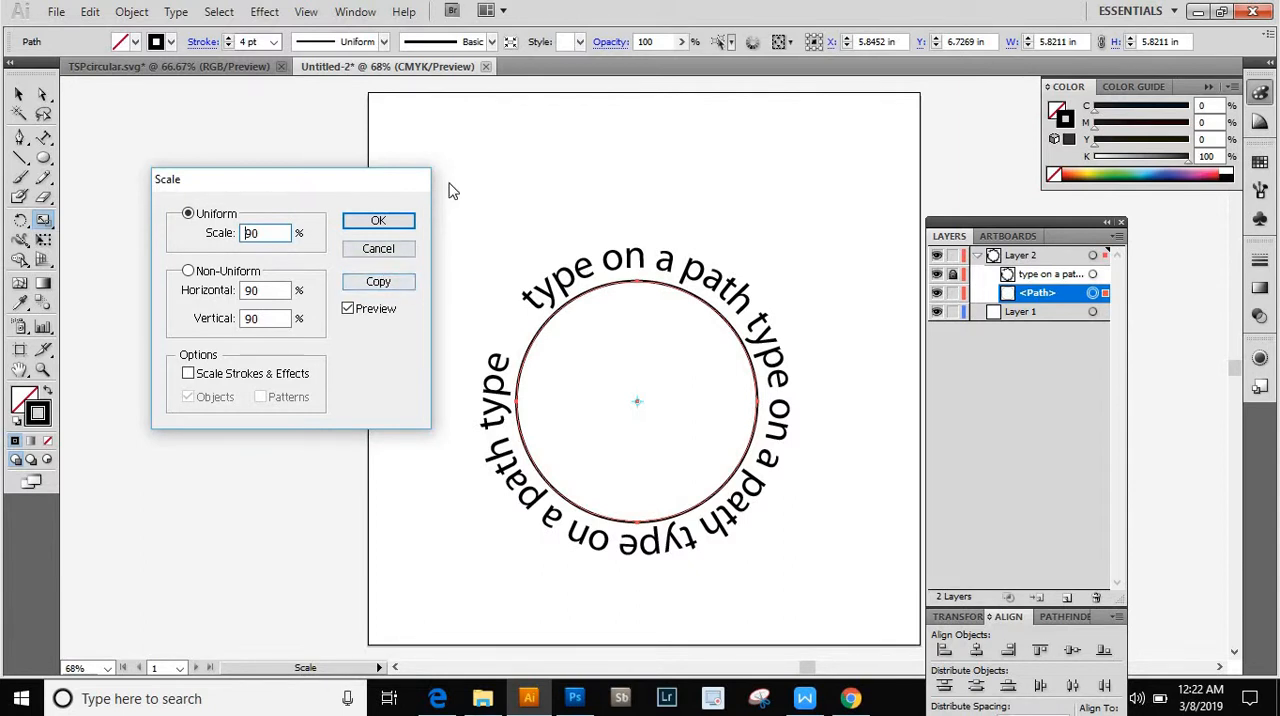
pyautogui.click(380, 222)
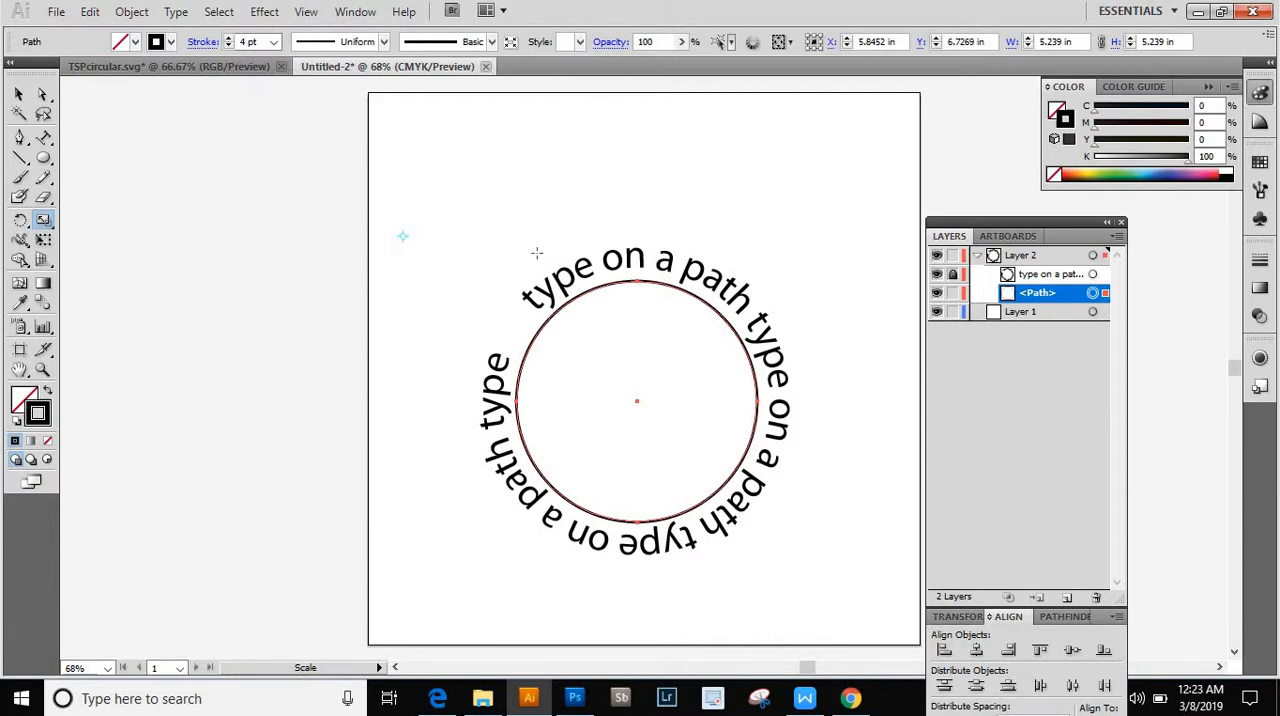
pyautogui.press('v')
pyautogui.hotkey('ctrl', 'z')
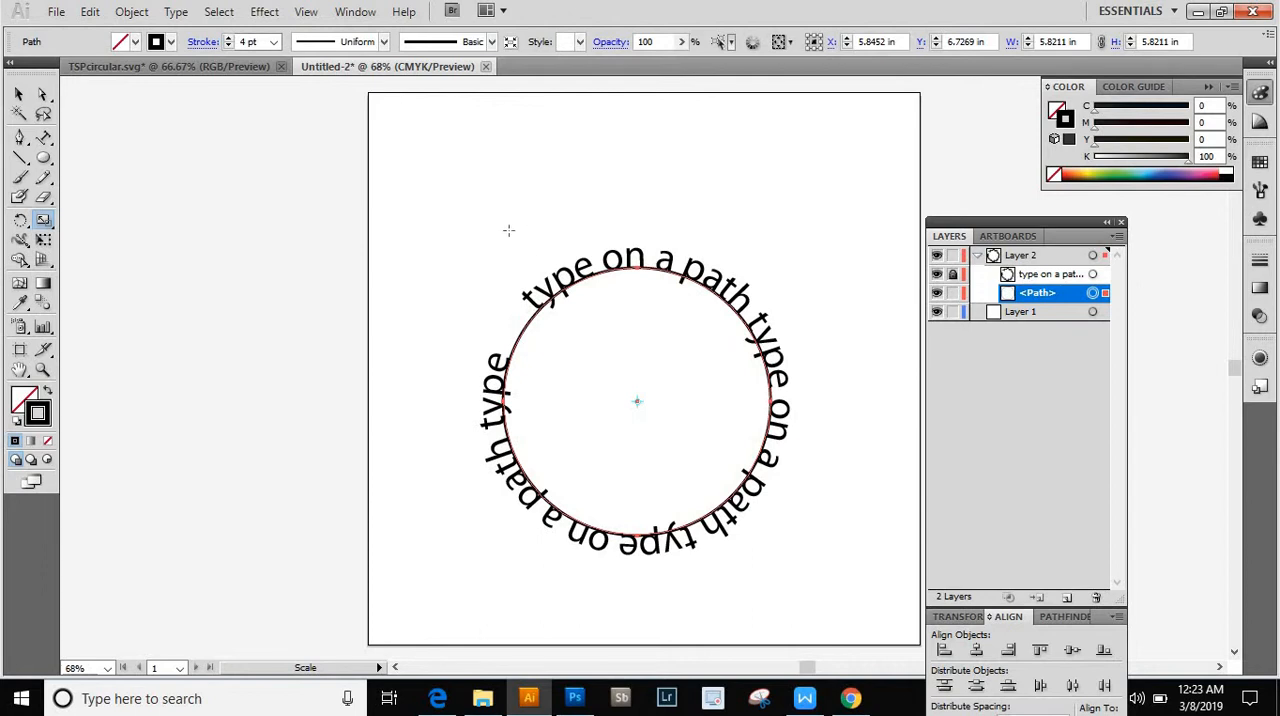
# - Create a copy of the circle scaled uniformly to 90%, keeping the original circle
pyautogui.doubleClick(44, 222)
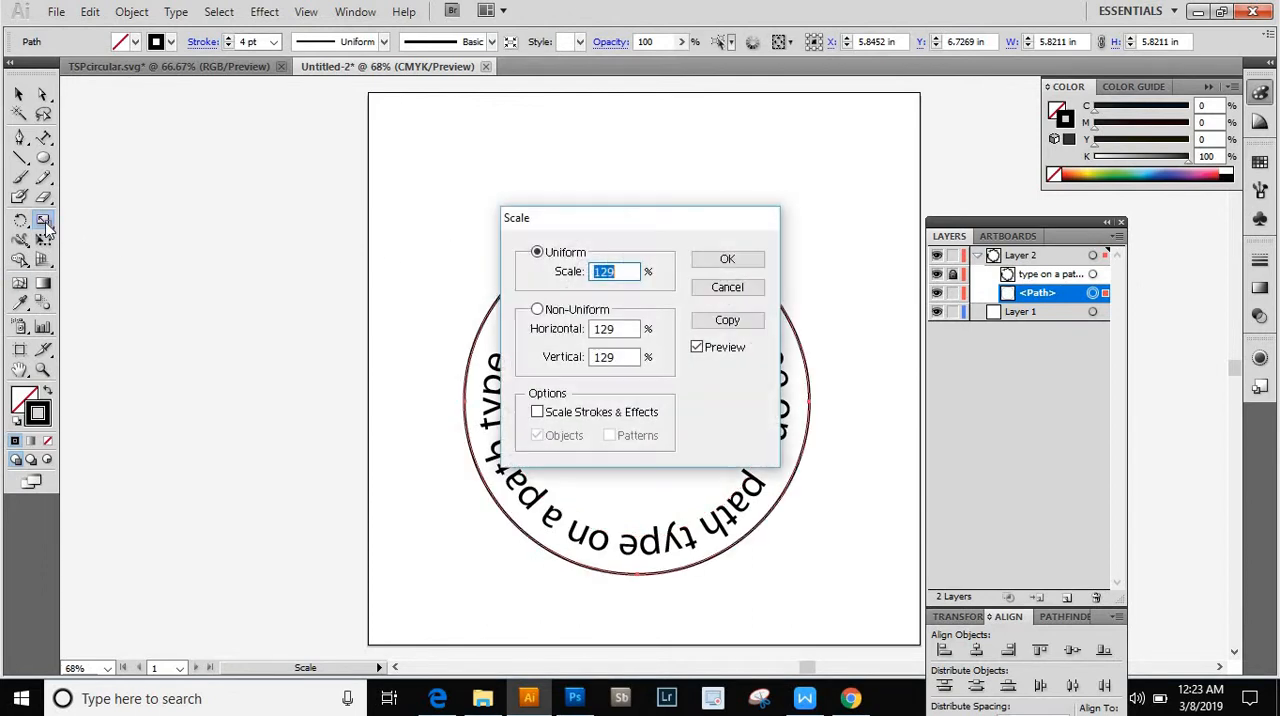
pyautogui.moveTo(620, 223); pyautogui.dragTo(285, 254)
pyautogui.write('9')
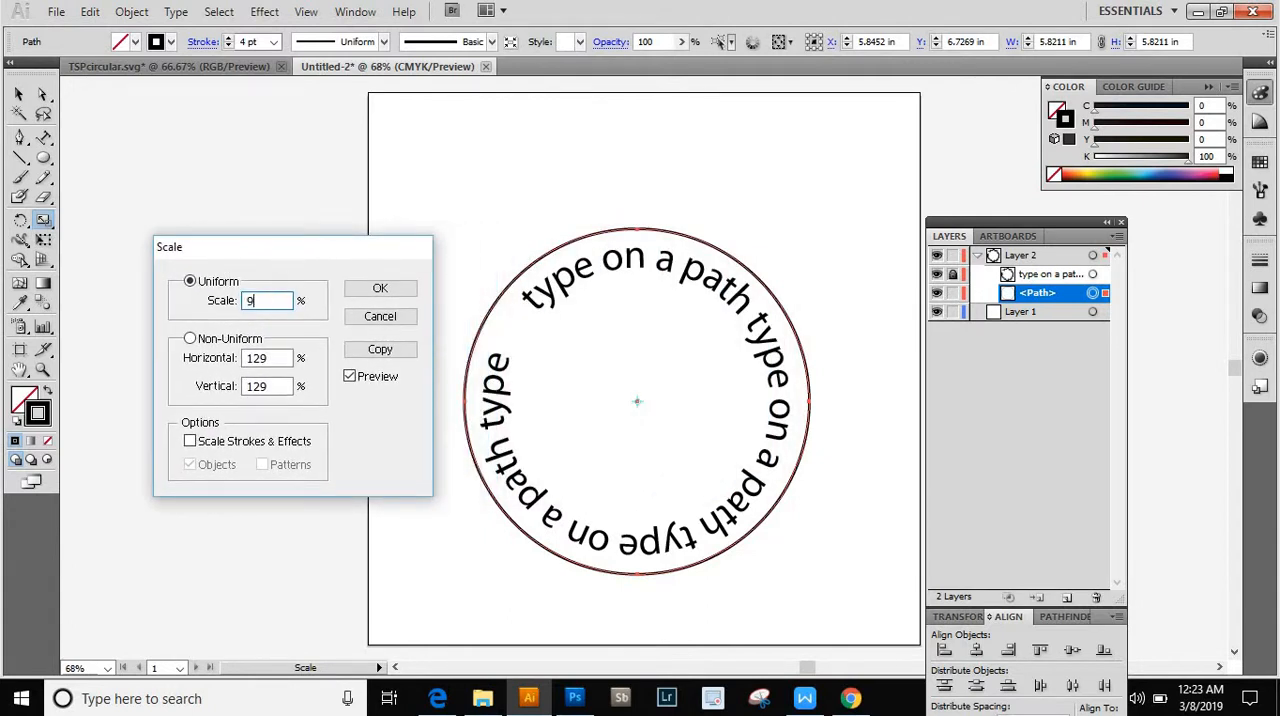
pyautogui.write('0')
pyautogui.press('Tab')
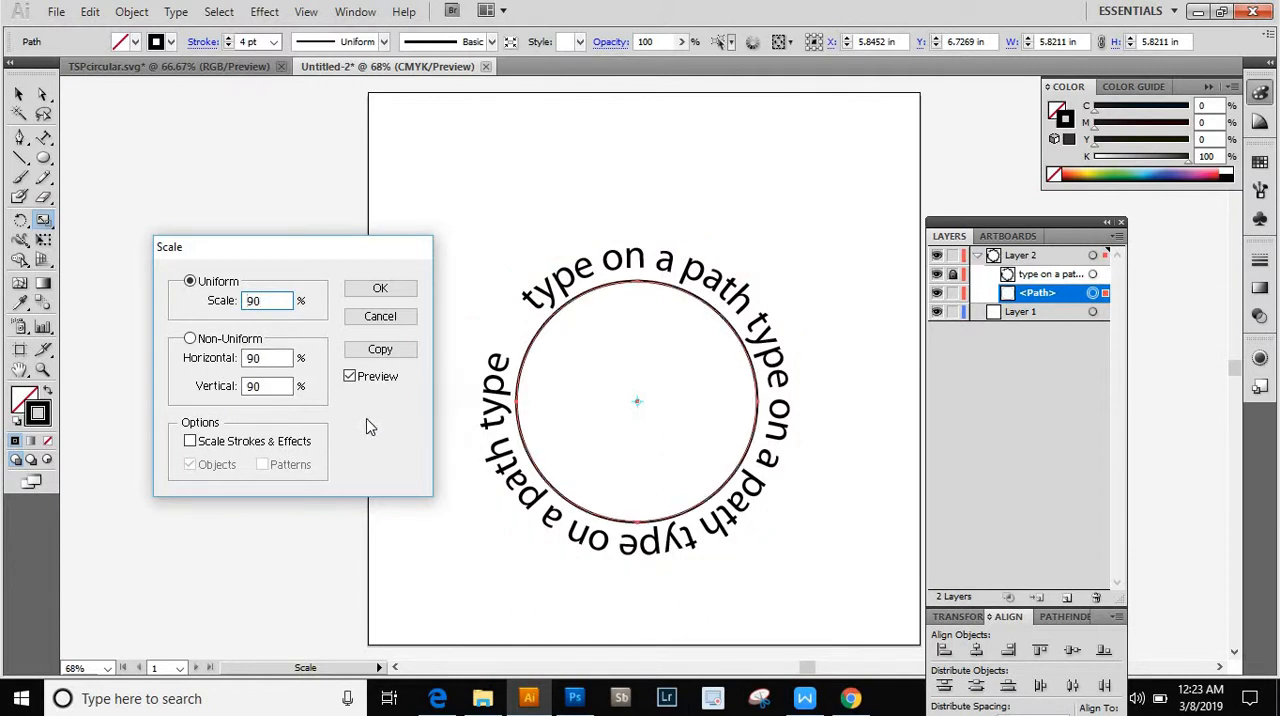
pyautogui.click(380, 350)
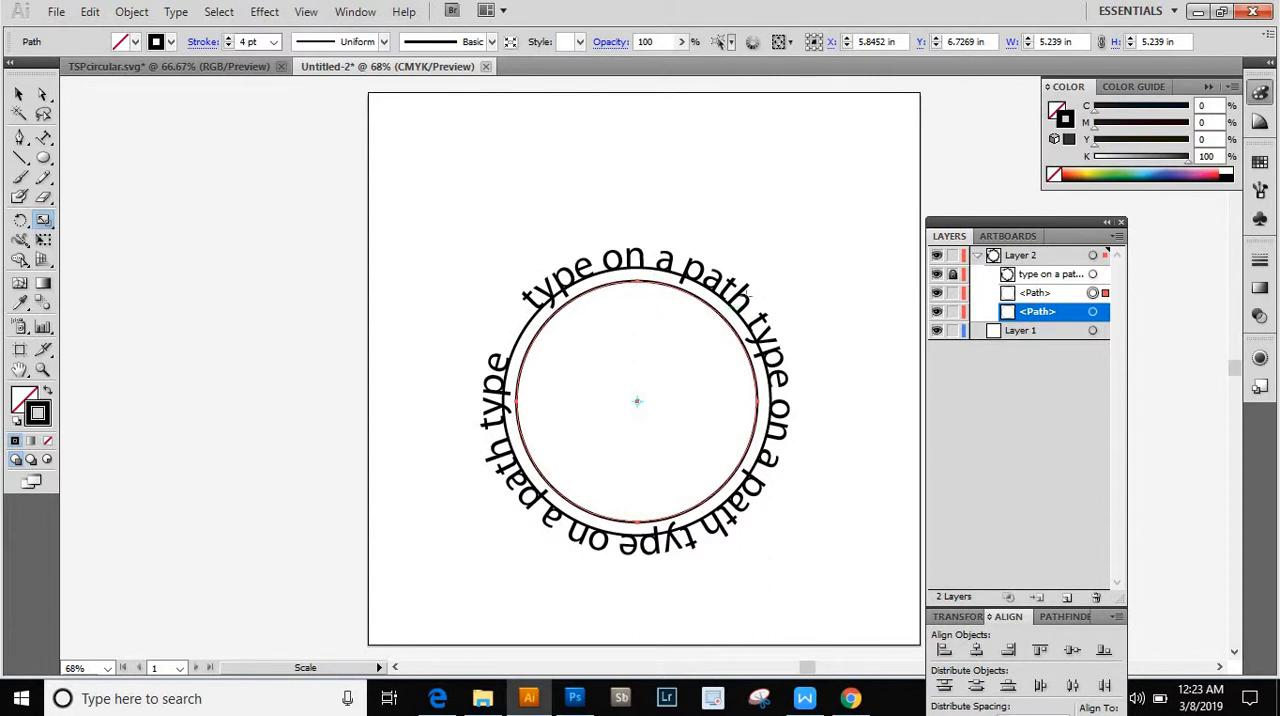
# - Toggle both circle paths' visibility in Layer 2 to identify them, and lock and highlight the smaller inner circle's path
pyautogui.click(953, 312)
pyautogui.click(937, 312)
pyautogui.click(937, 312)
pyautogui.click(953, 293)
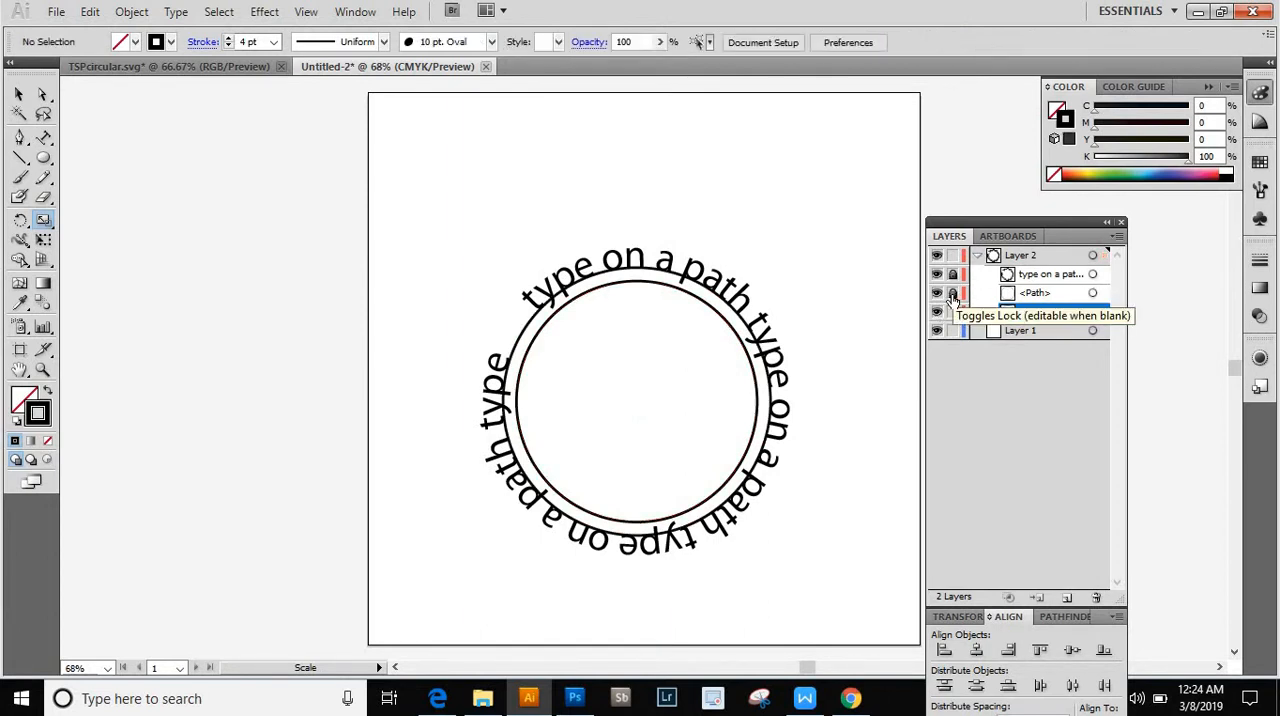
pyautogui.click(937, 294)
pyautogui.click(937, 294)
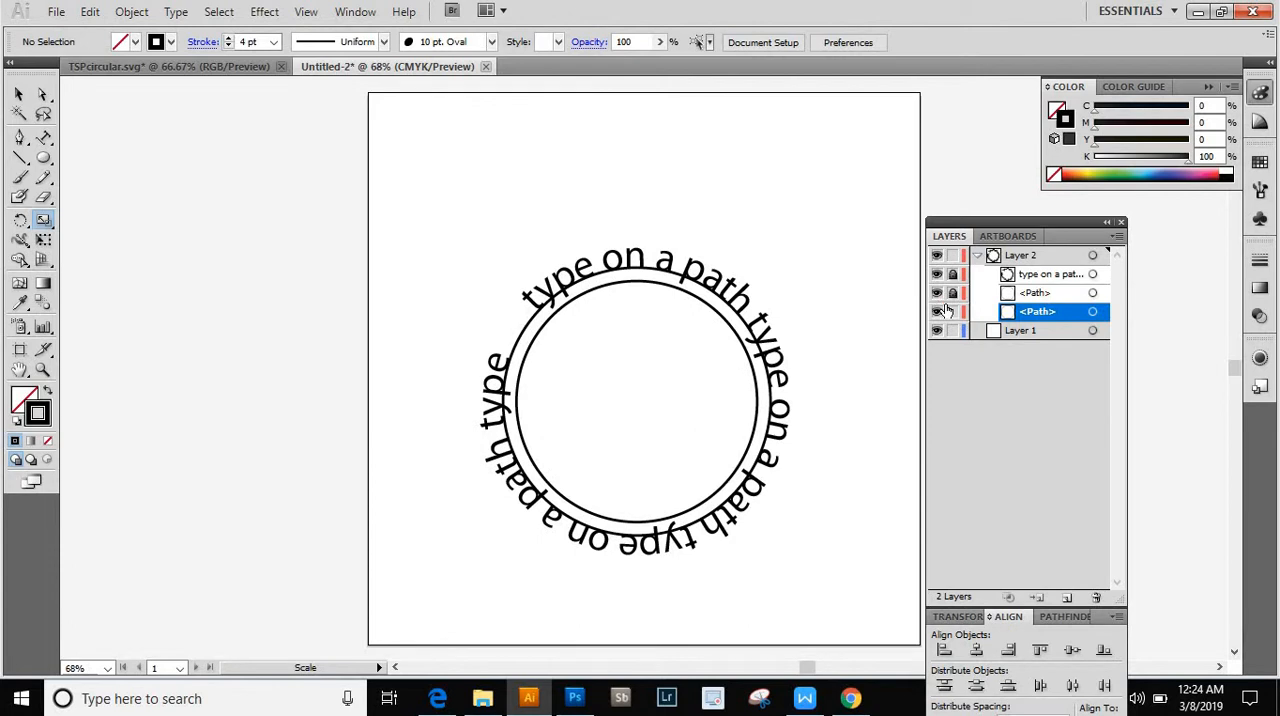
pyautogui.click(1032, 294)
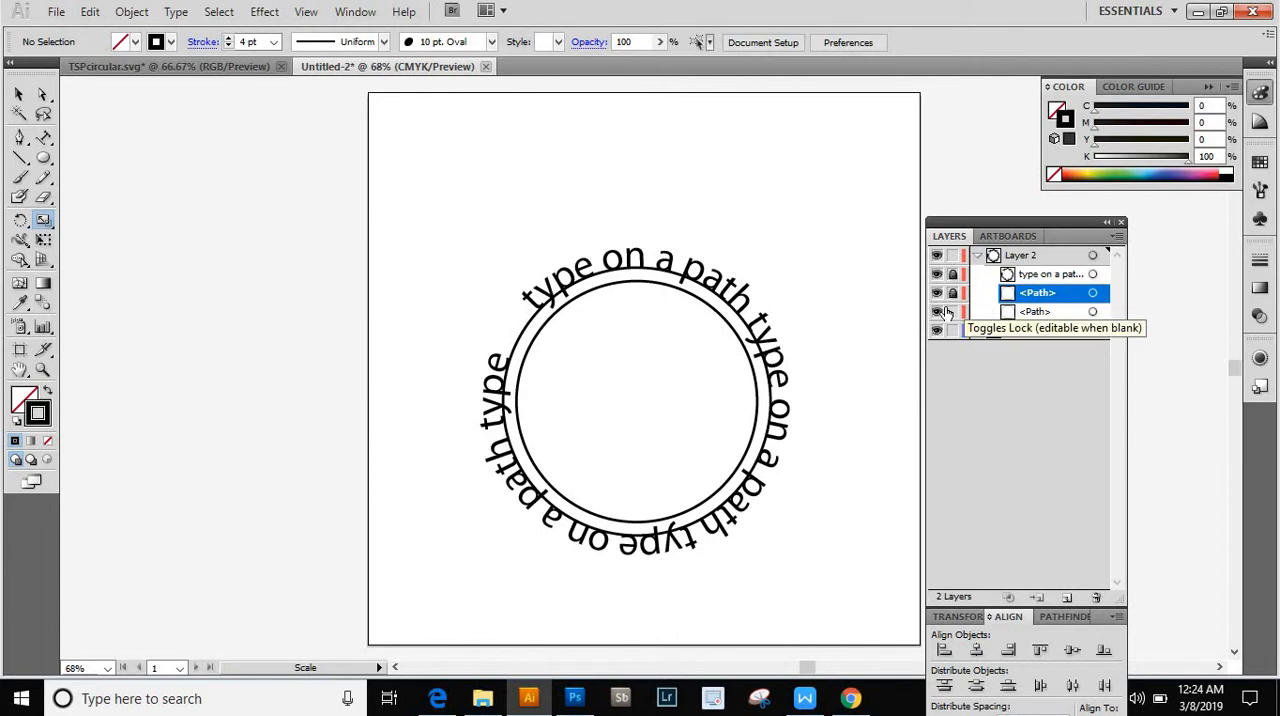
# - Select the original unlocked circle under the text and bring up its Scale options, placed clear of the artwork
pyautogui.click(1036, 314)
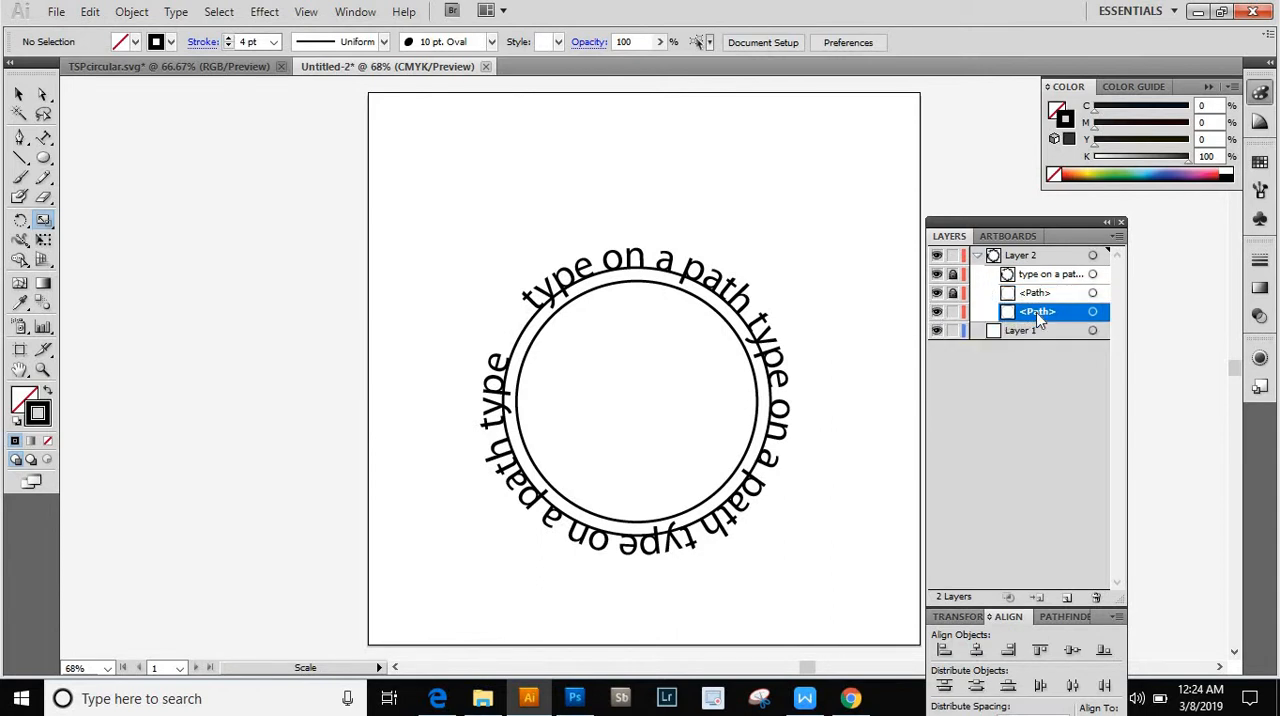
pyautogui.click(19, 97)
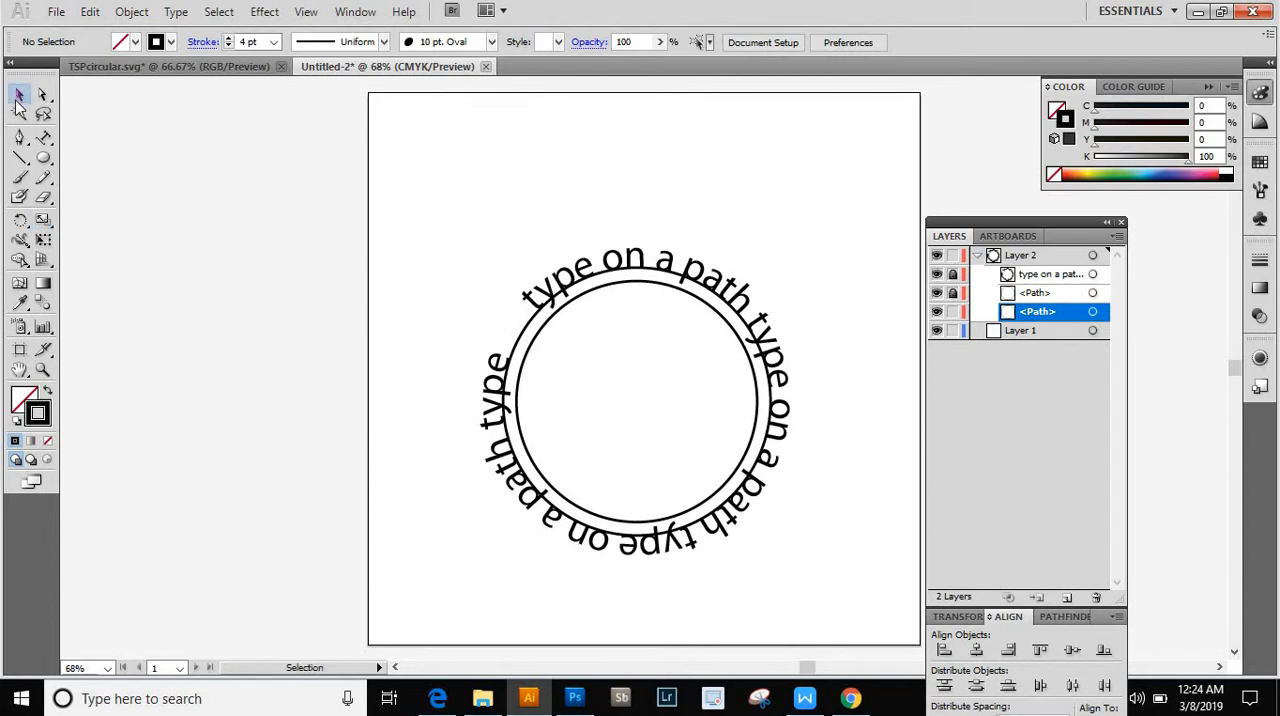
pyautogui.click(612, 277)
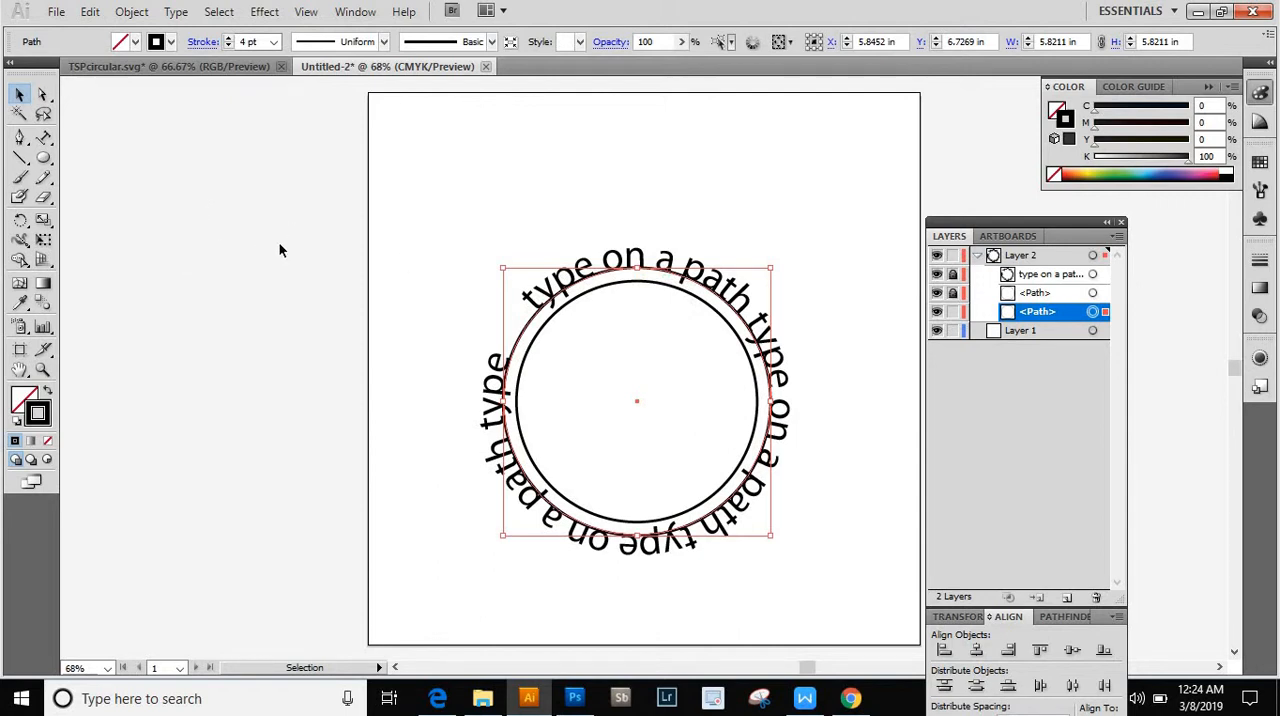
pyautogui.doubleClick(43, 220)
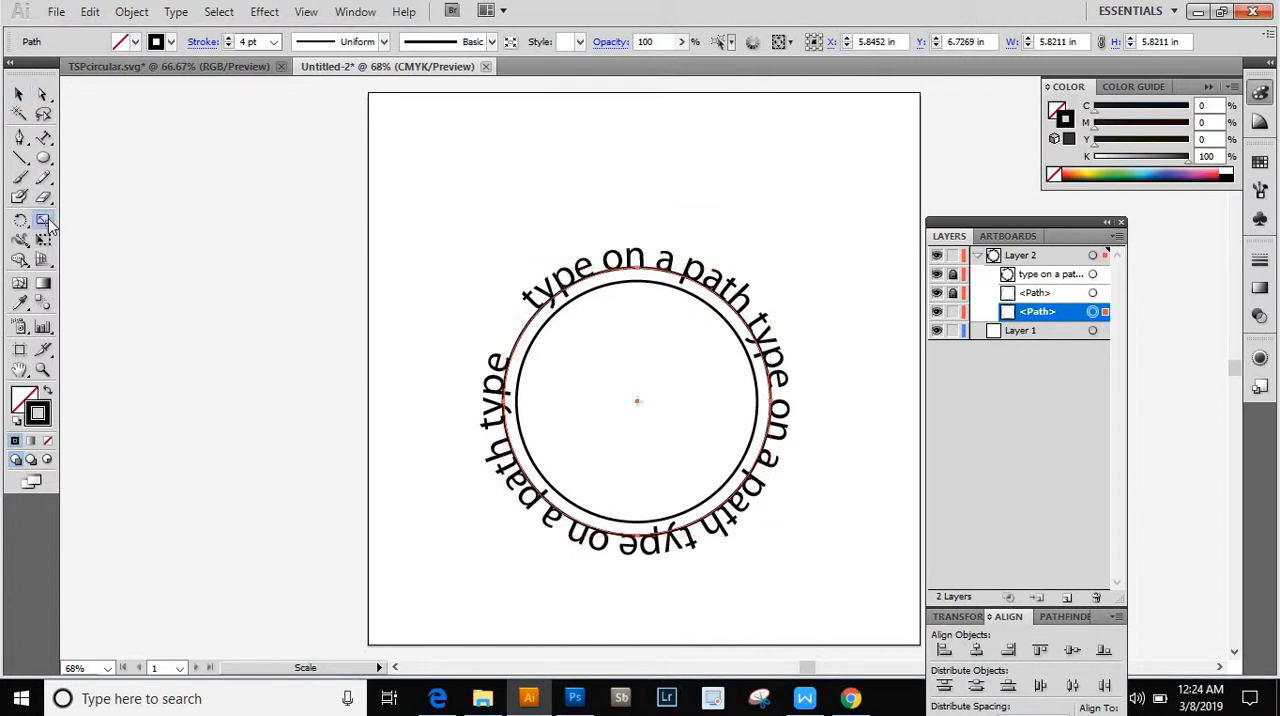
pyautogui.moveTo(710, 237); pyautogui.dragTo(333, 246)
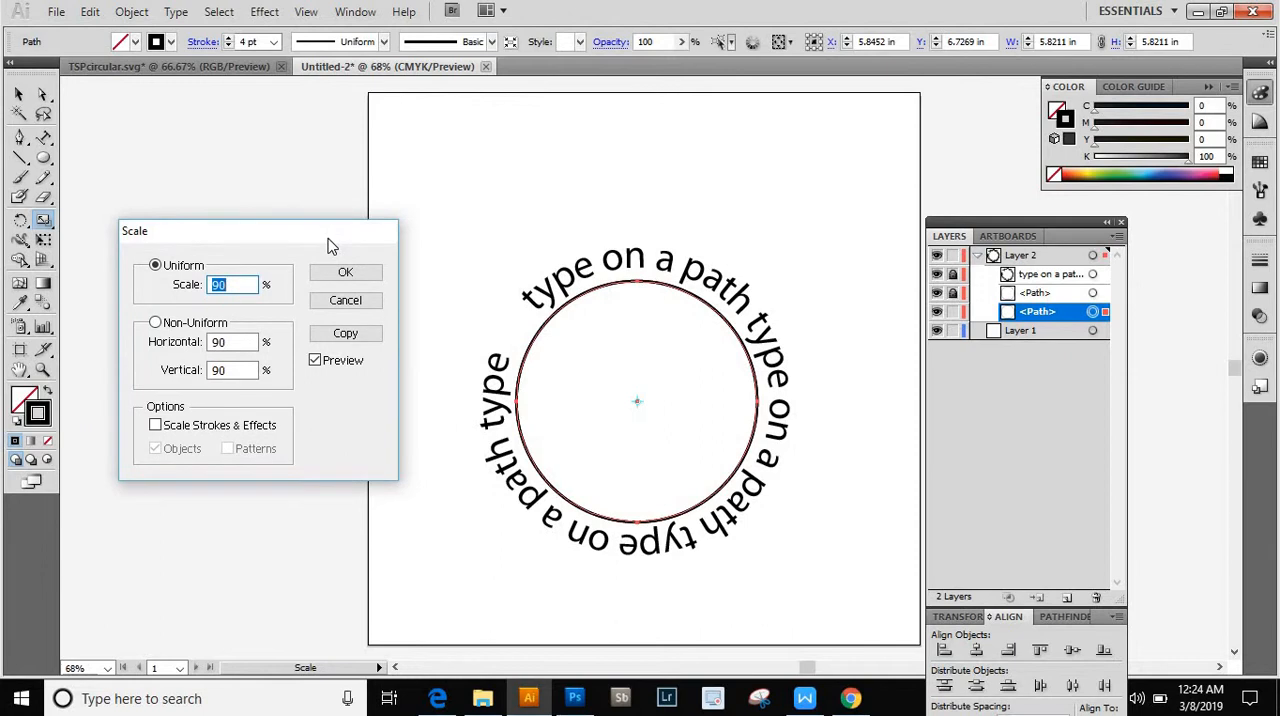
# - Preview the original circle at uniform scales of 105%, 110% and 120% against the ring of text
pyautogui.click(244, 287)
pyautogui.doubleClick(244, 287)
pyautogui.write('105')
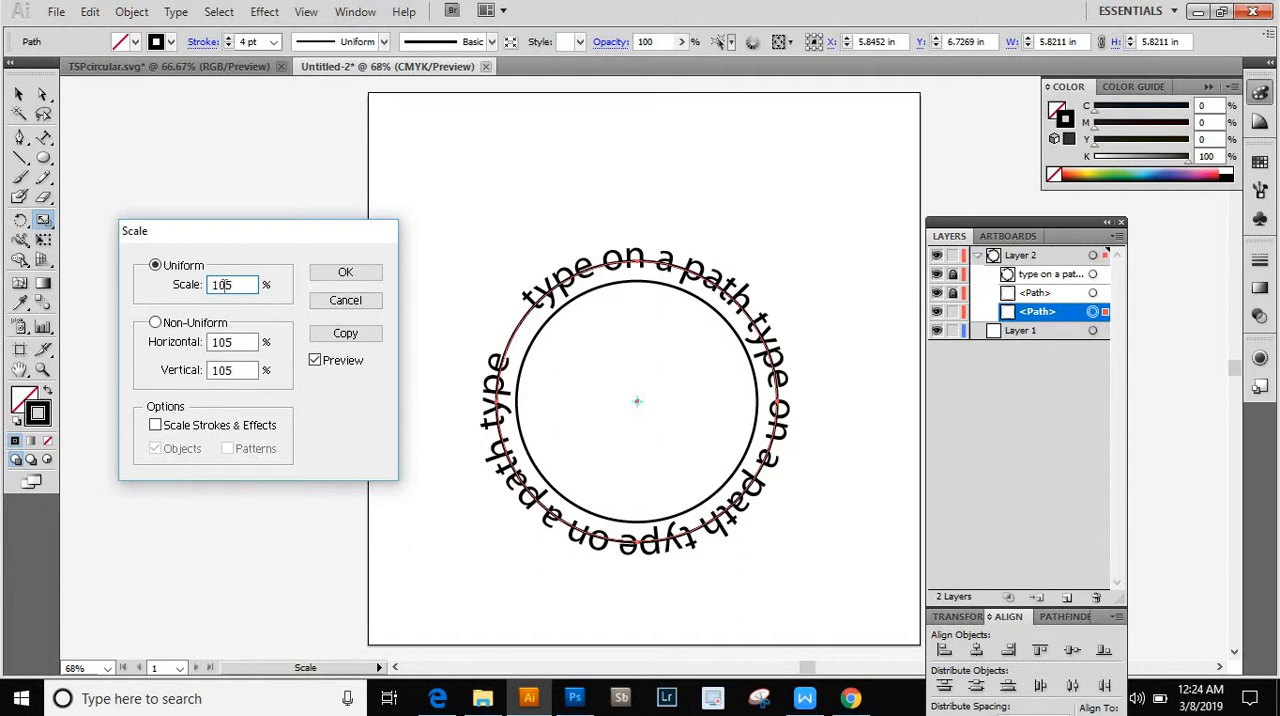
pyautogui.doubleClick(247, 285)
pyautogui.write('110')
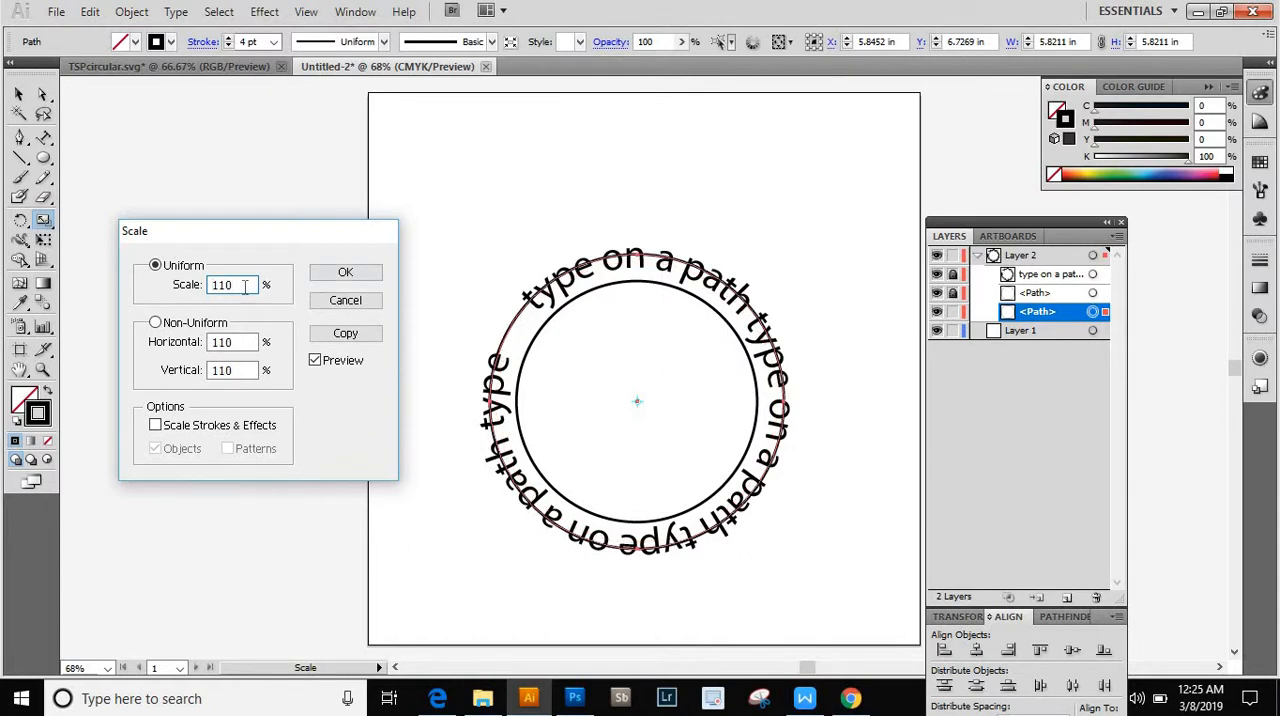
pyautogui.doubleClick(245, 287)
pyautogui.write('120')
pyautogui.click(357, 433)
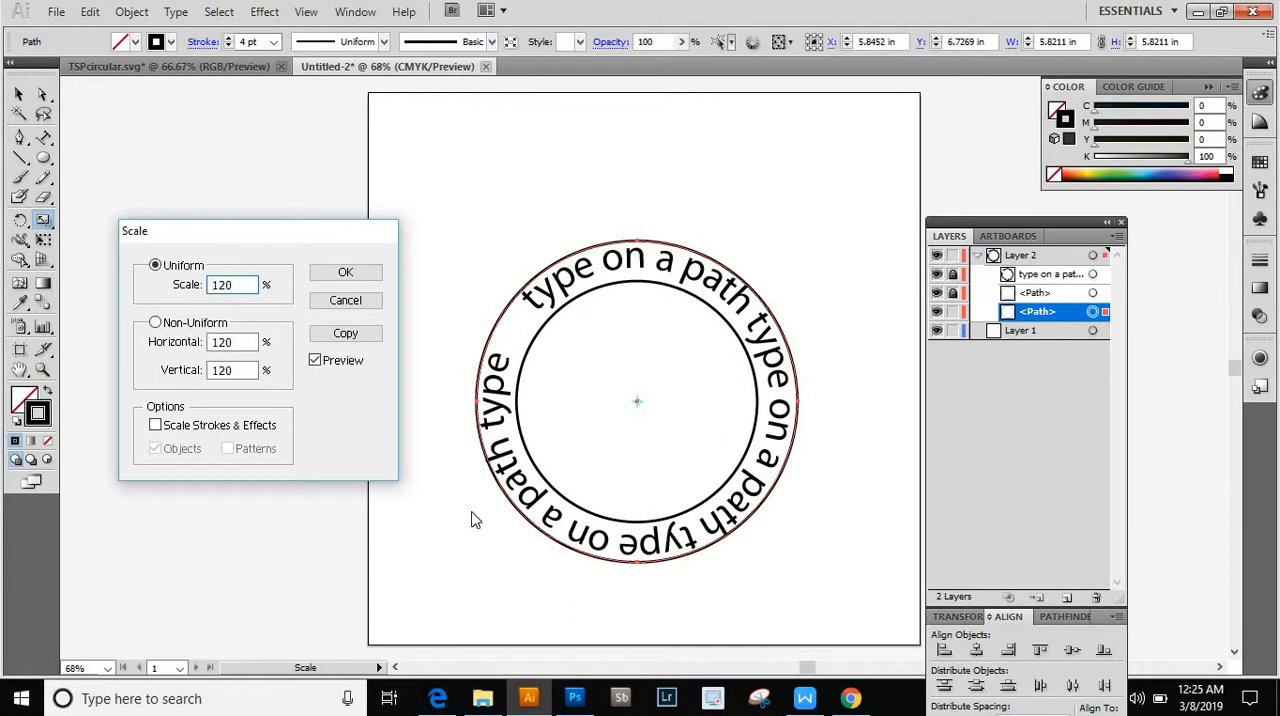
# - Scale the original circle uniformly to 125% so it encloses the text ring, and deselect it
pyautogui.doubleClick(240, 286)
pyautogui.write('125')
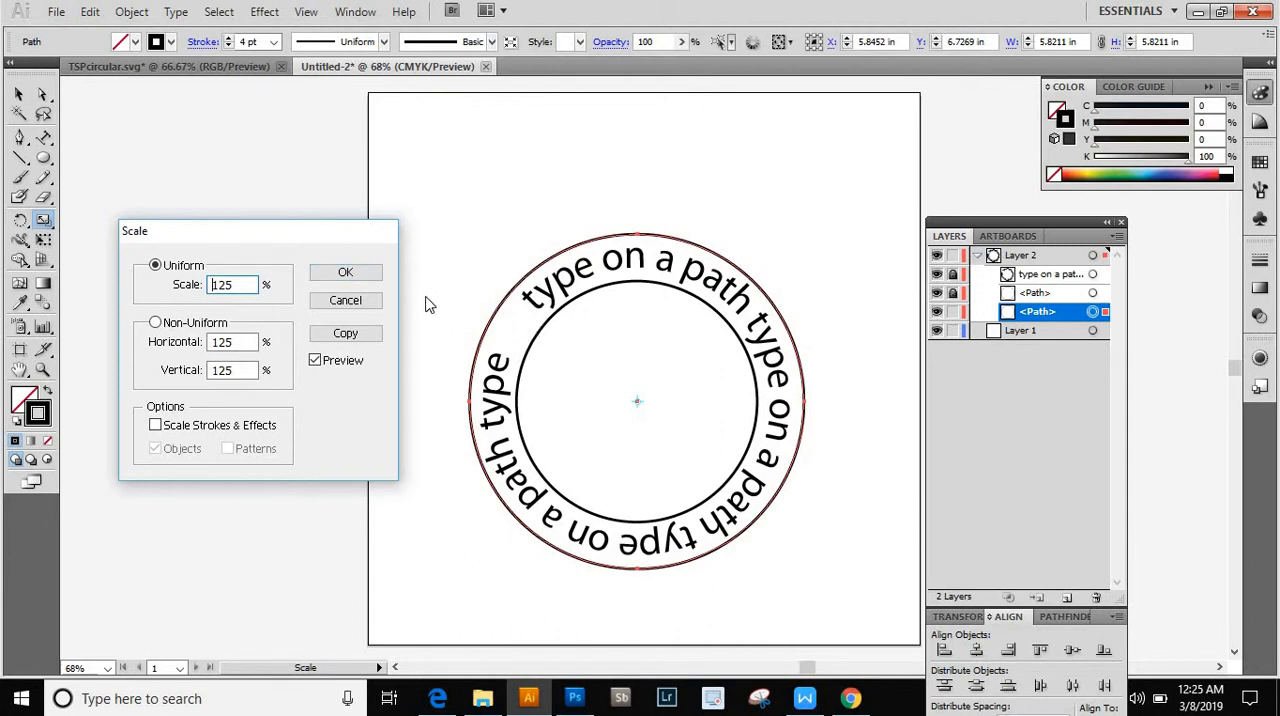
pyautogui.click(345, 276)
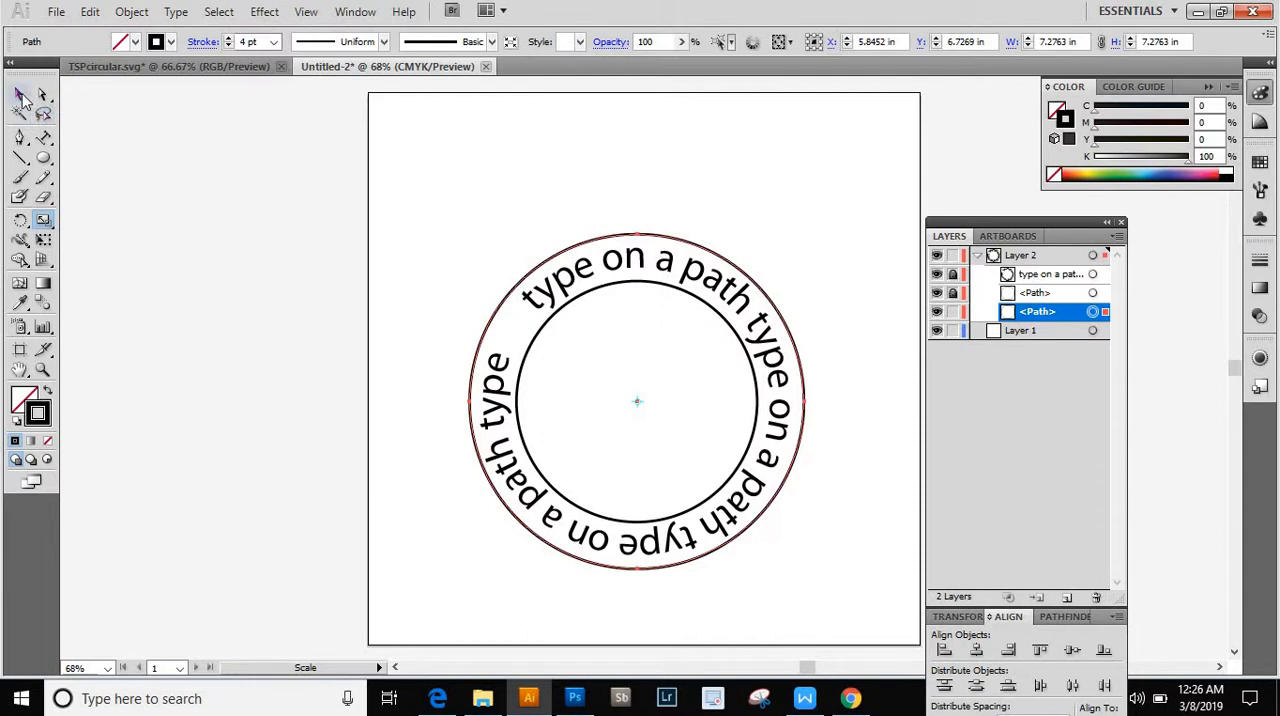
pyautogui.click(21, 95)
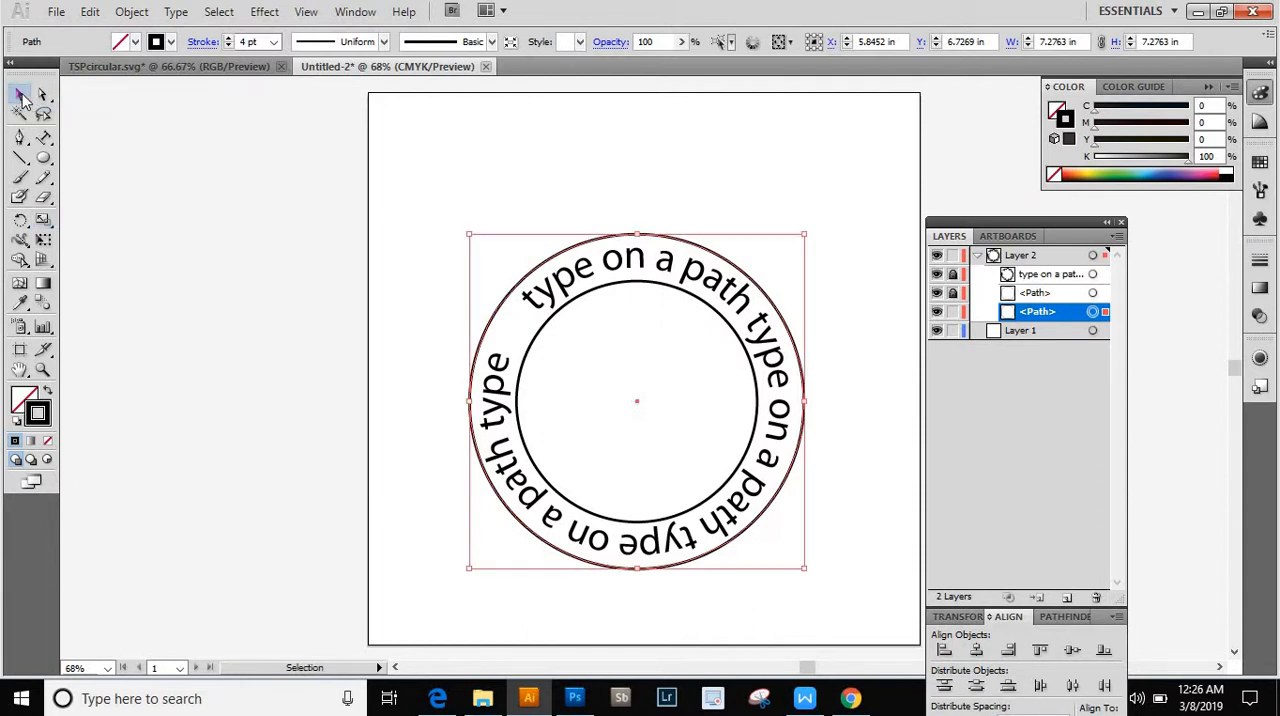
pyautogui.click(449, 172)
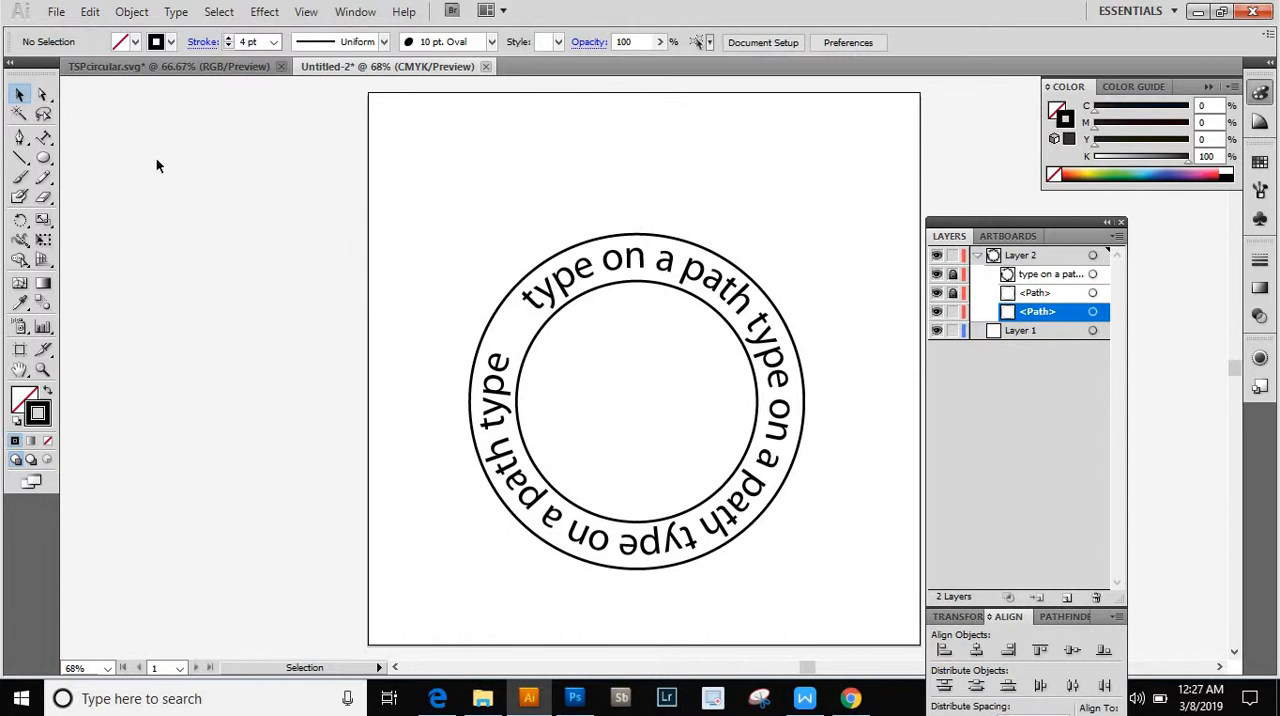
# - Compare the finished badge in TSPcircular.svg with the ring of text and circles in the Untitled-2 document
pyautogui.click(174, 68)
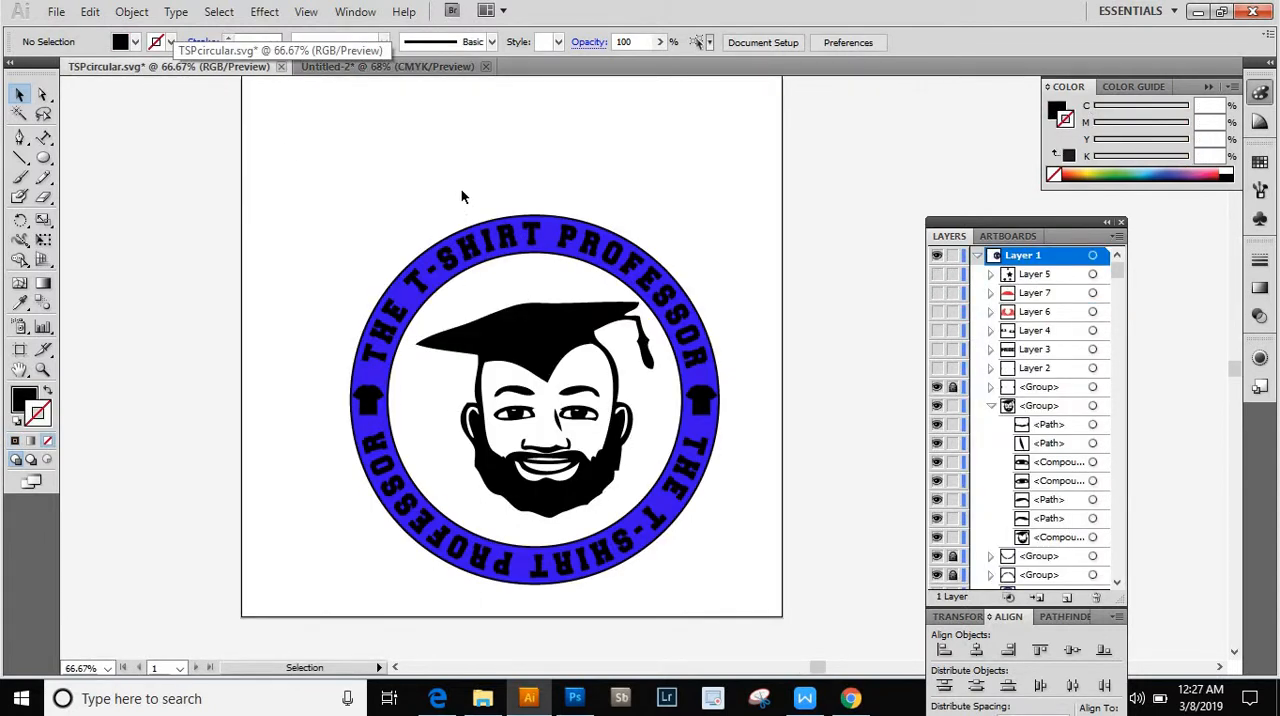
pyautogui.click(374, 70)
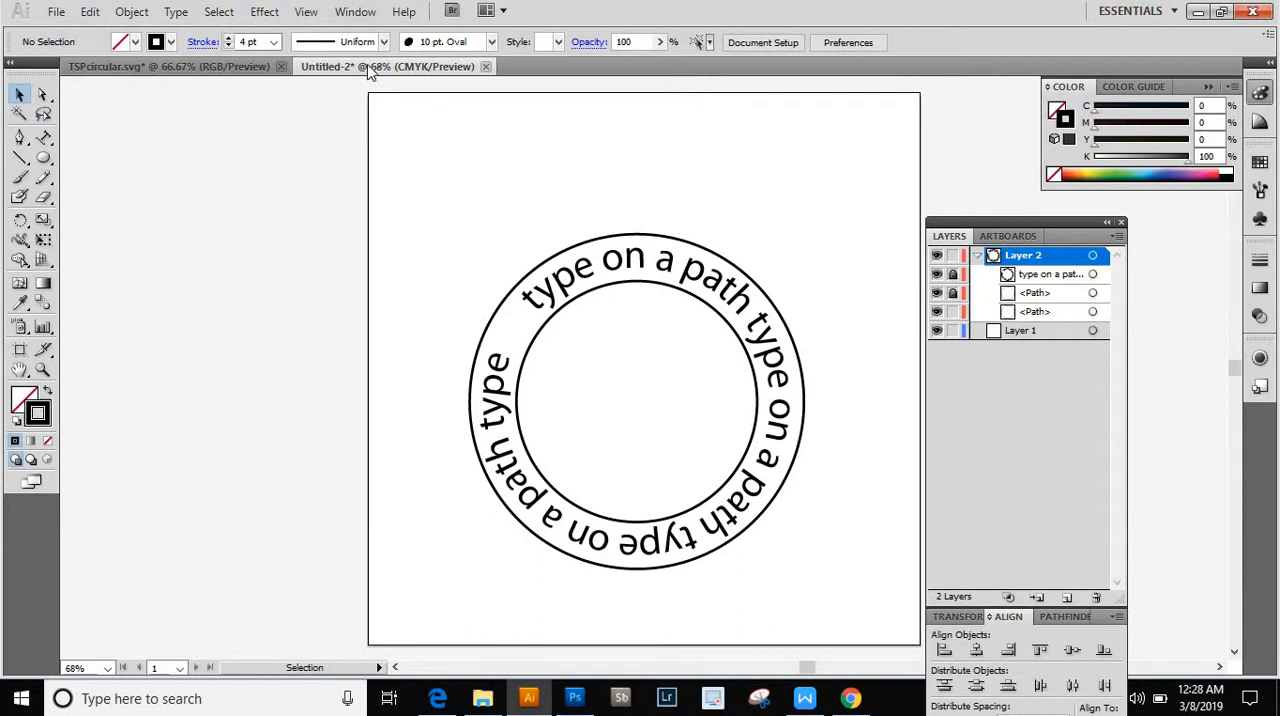
pyautogui.click(120, 68)
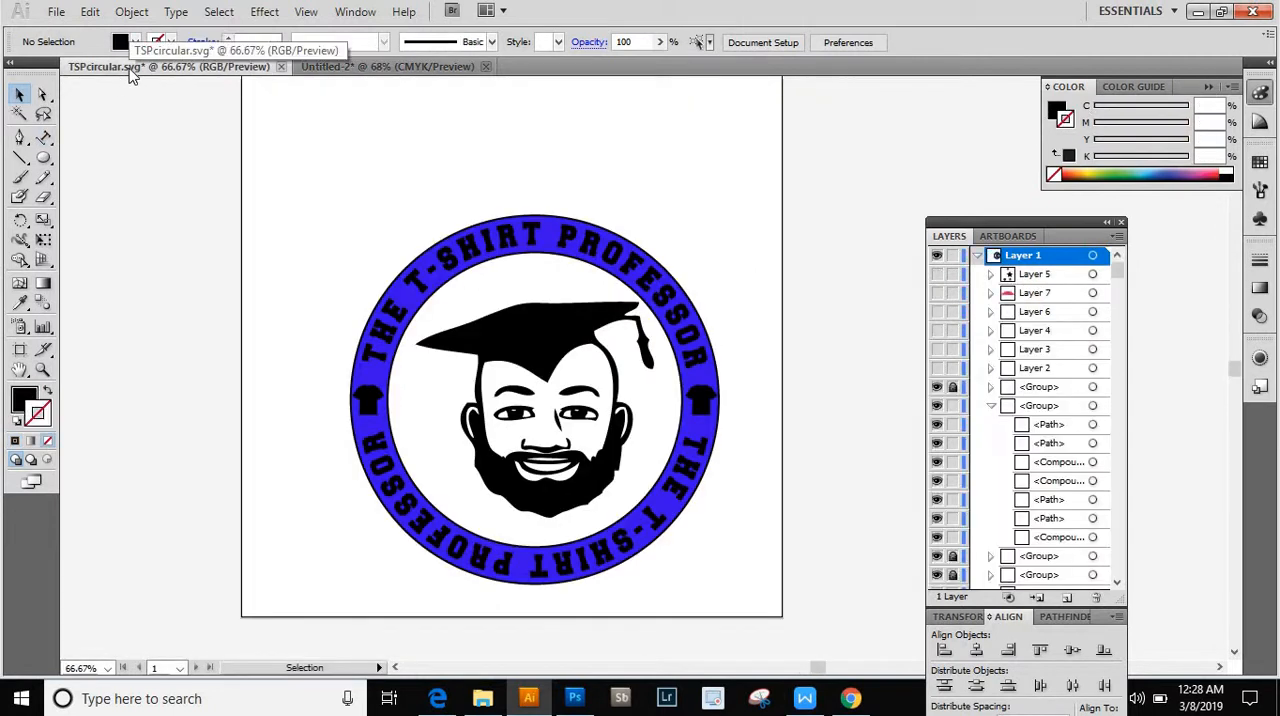